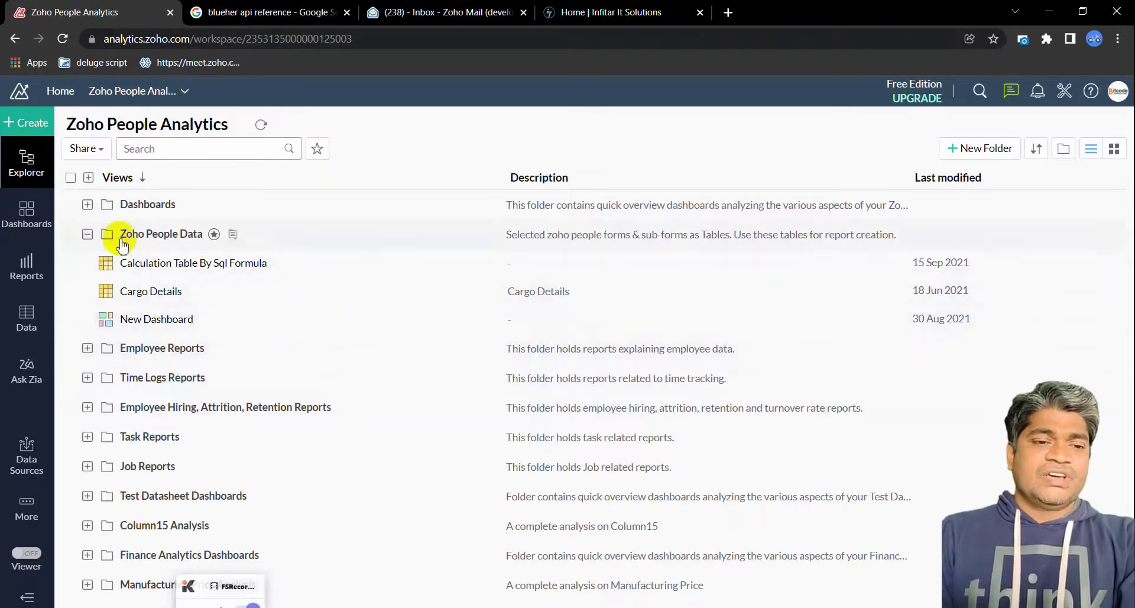
Check the current workspace's data sources and switch to the Zoho CRM Reports workspace
scroll(308, 391, down, 6)
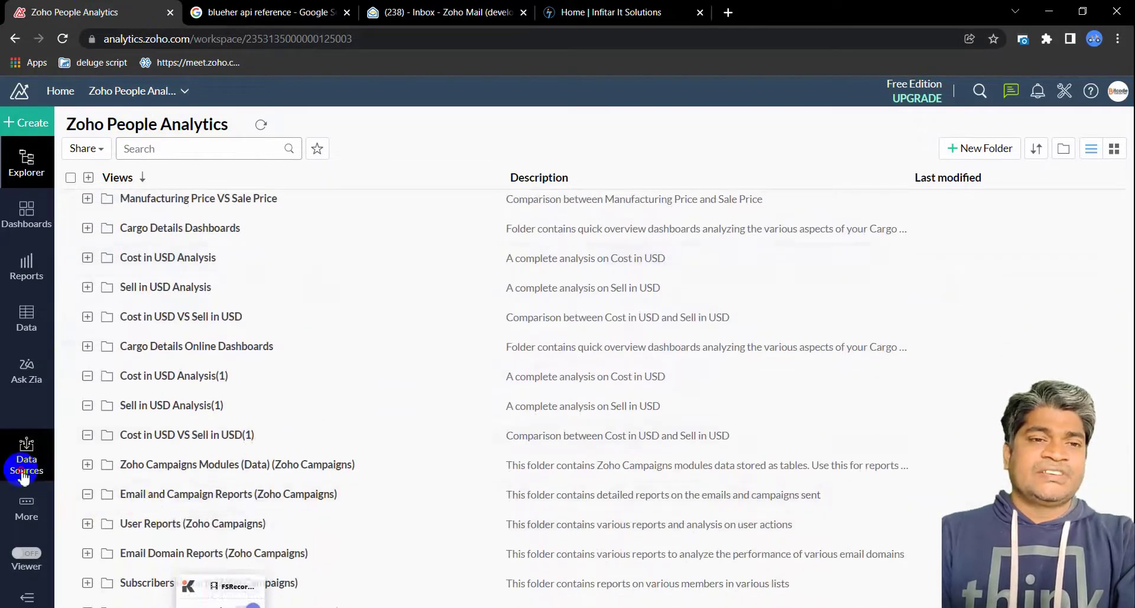
click(23, 473)
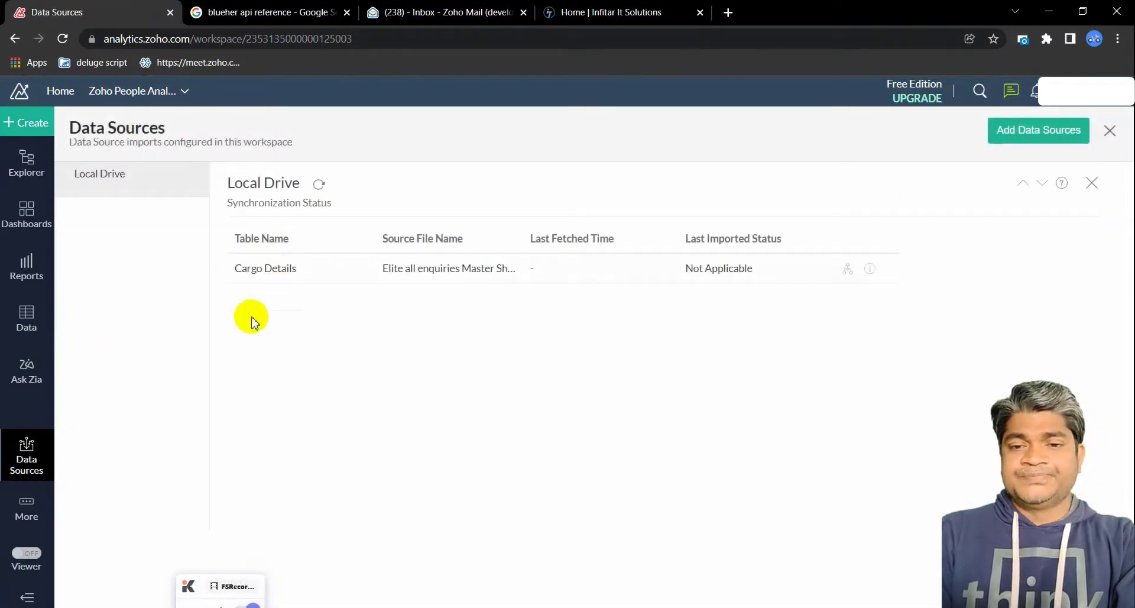
click(179, 105)
scroll(214, 320, down, 2)
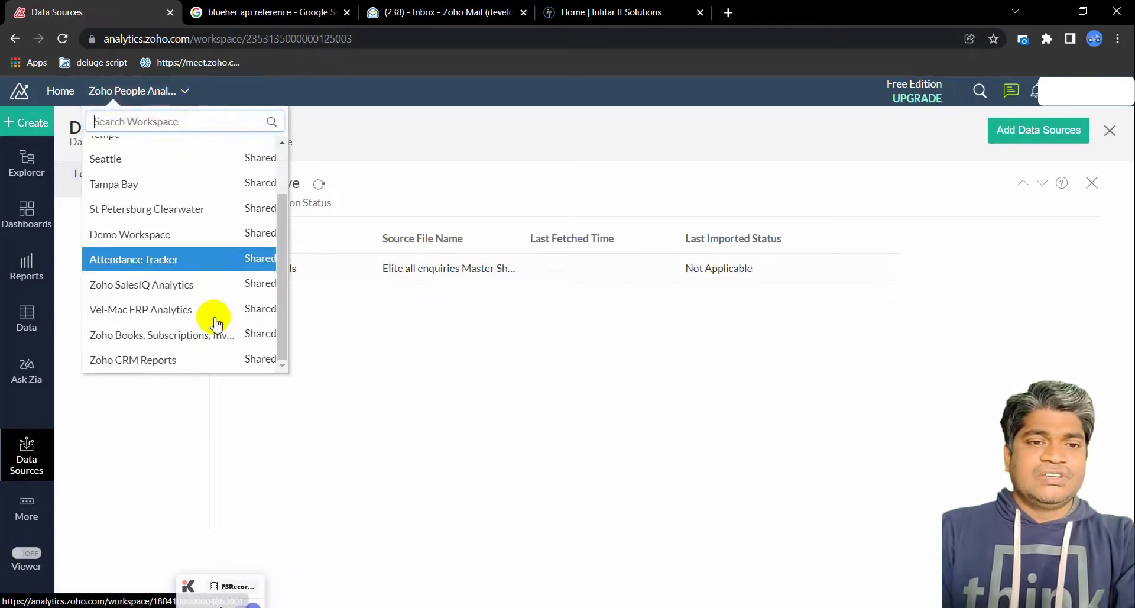
click(160, 365)
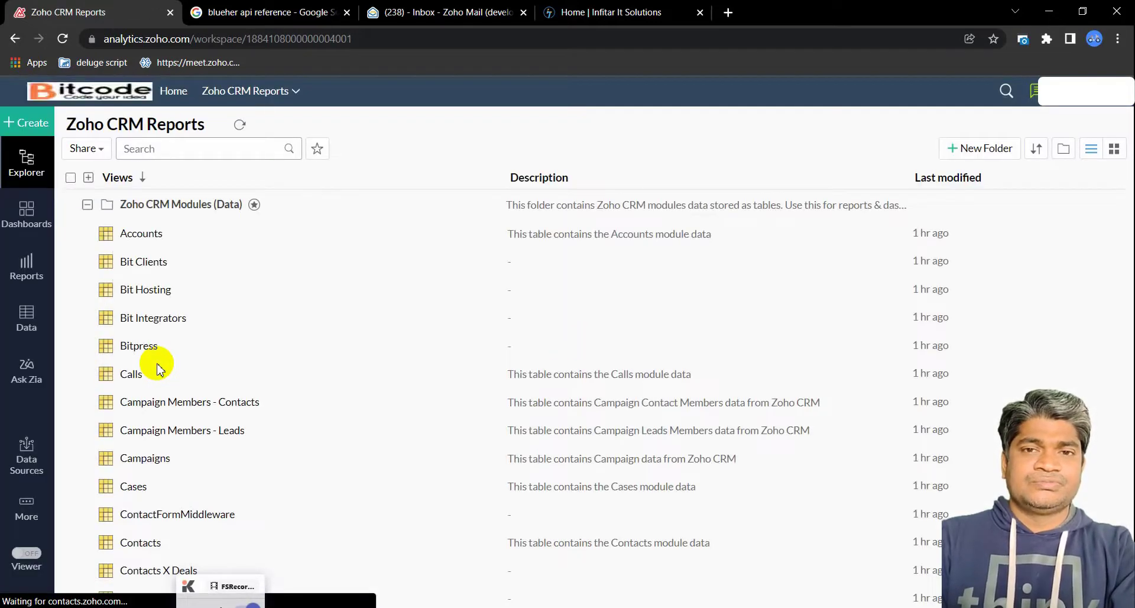
Add a data source to the Zoho CRM Reports workspace using the Feeds/URLs import
scroll(370, 406, down, 6)
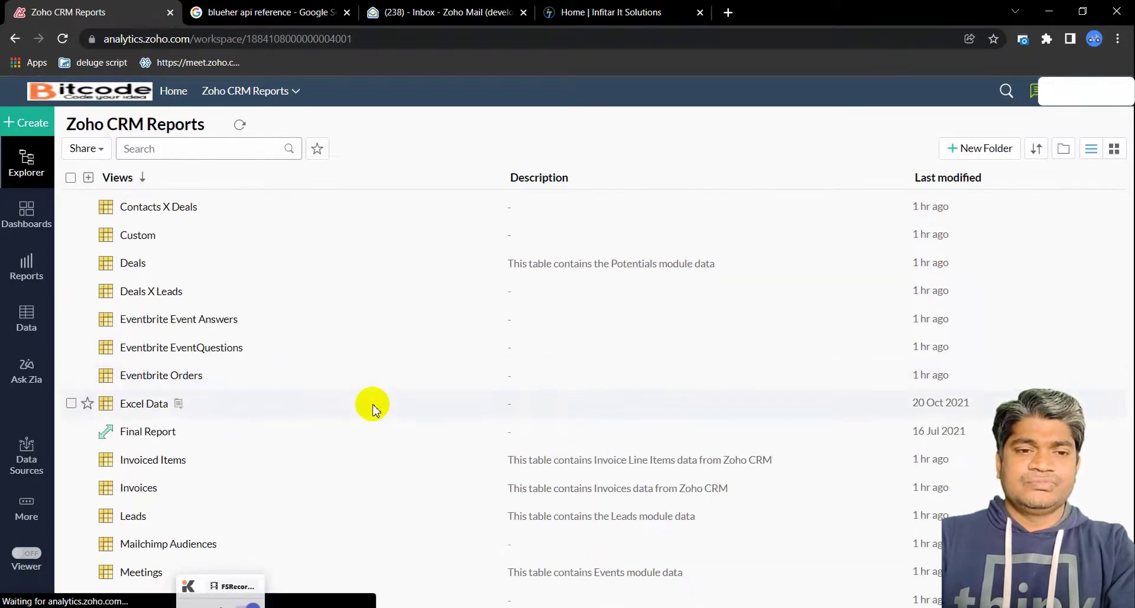
scroll(372, 406, down, 5)
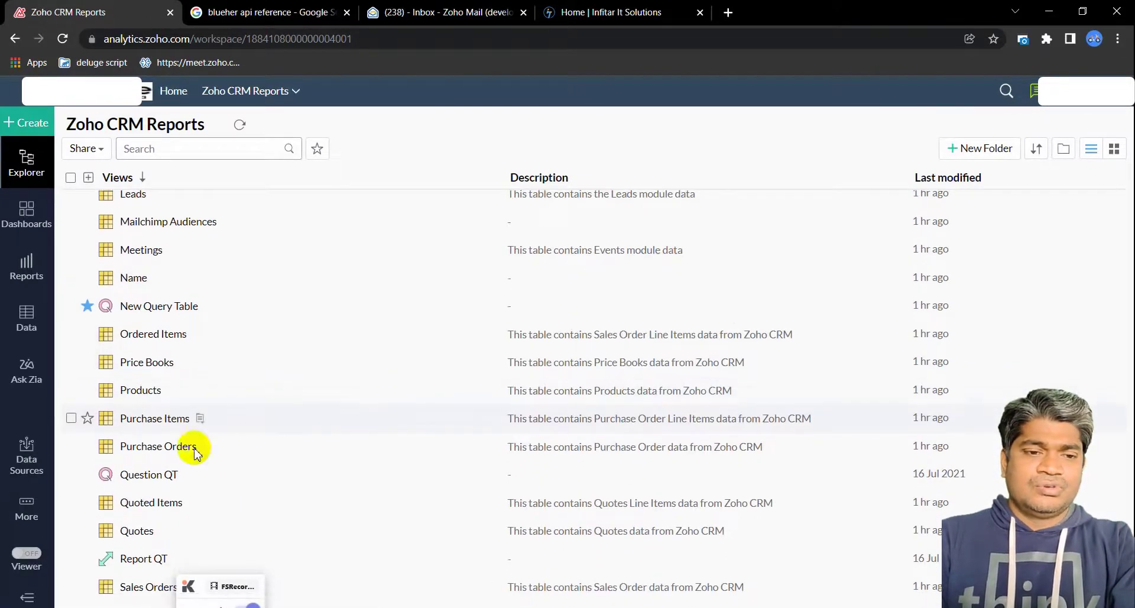
click(11, 471)
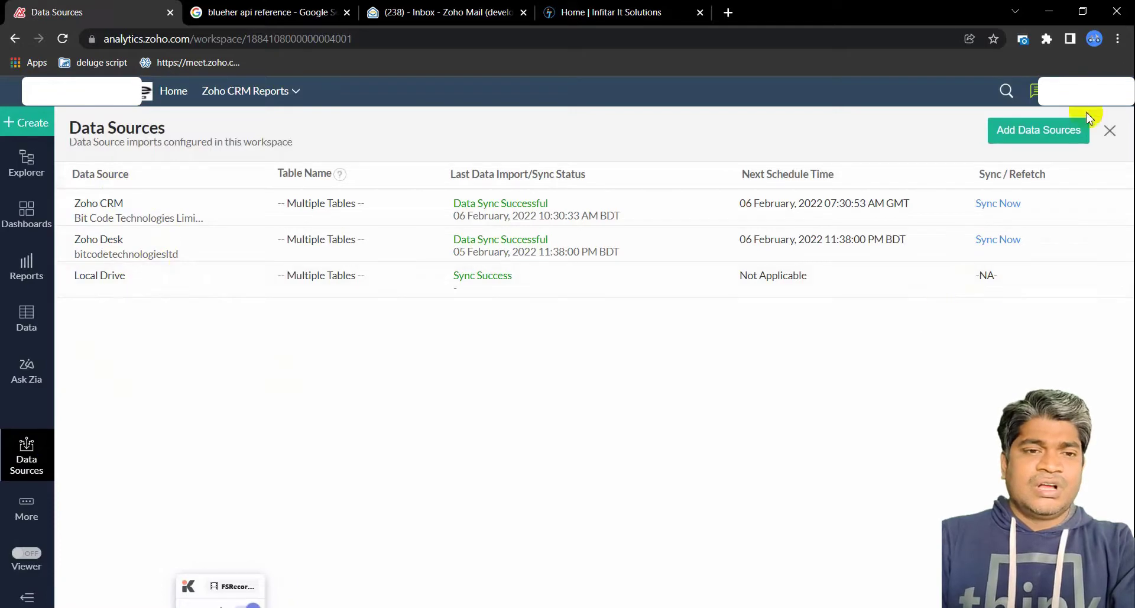
click(1032, 135)
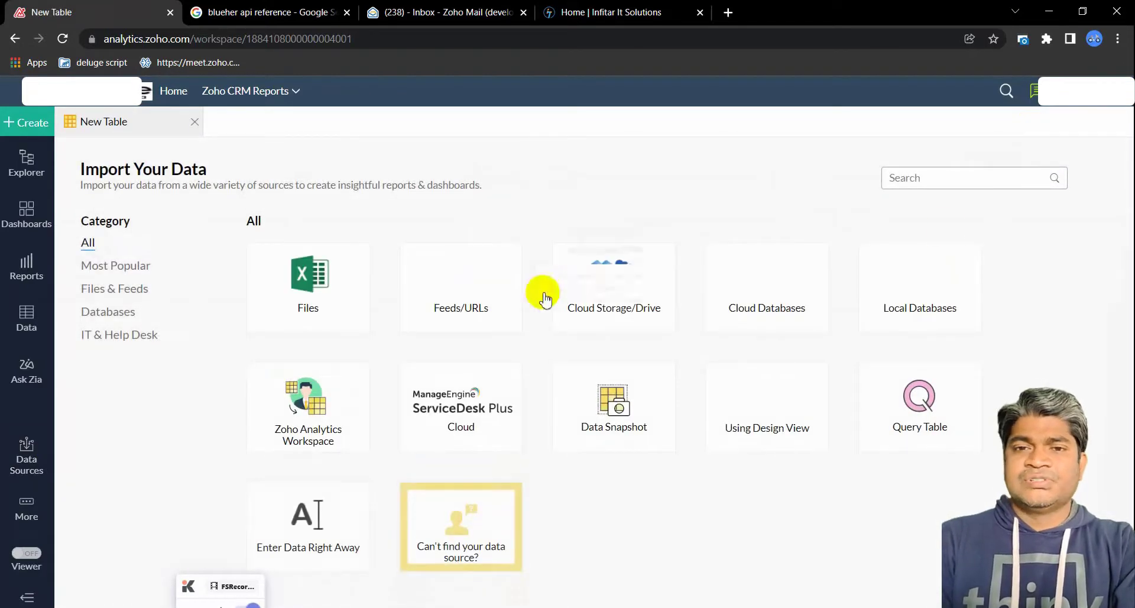
mouse_move(545, 300)
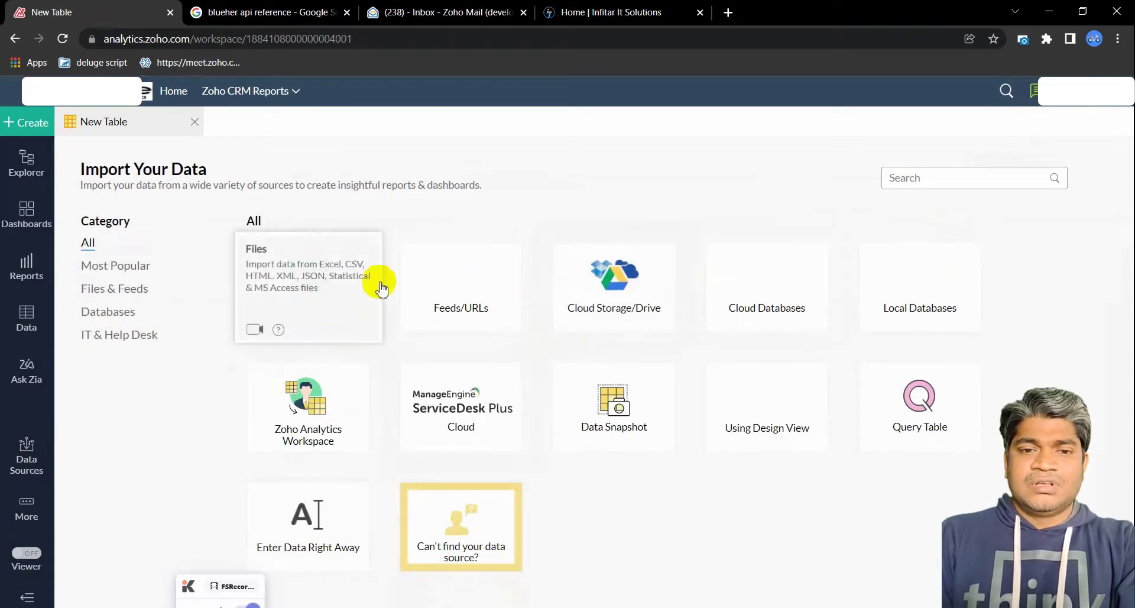
mouse_move(446, 287)
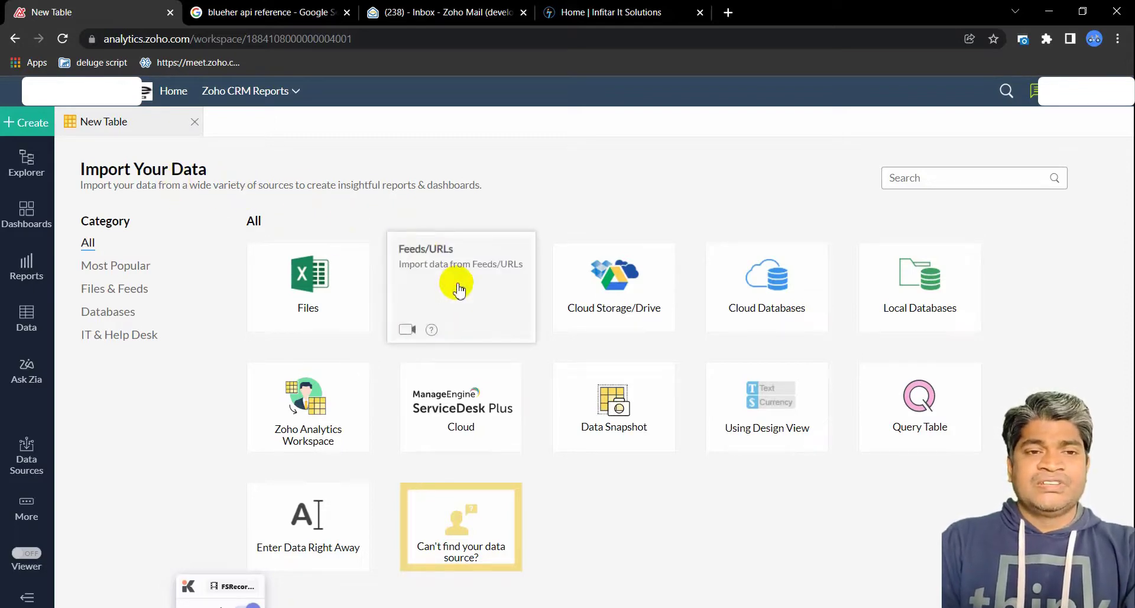
click(458, 288)
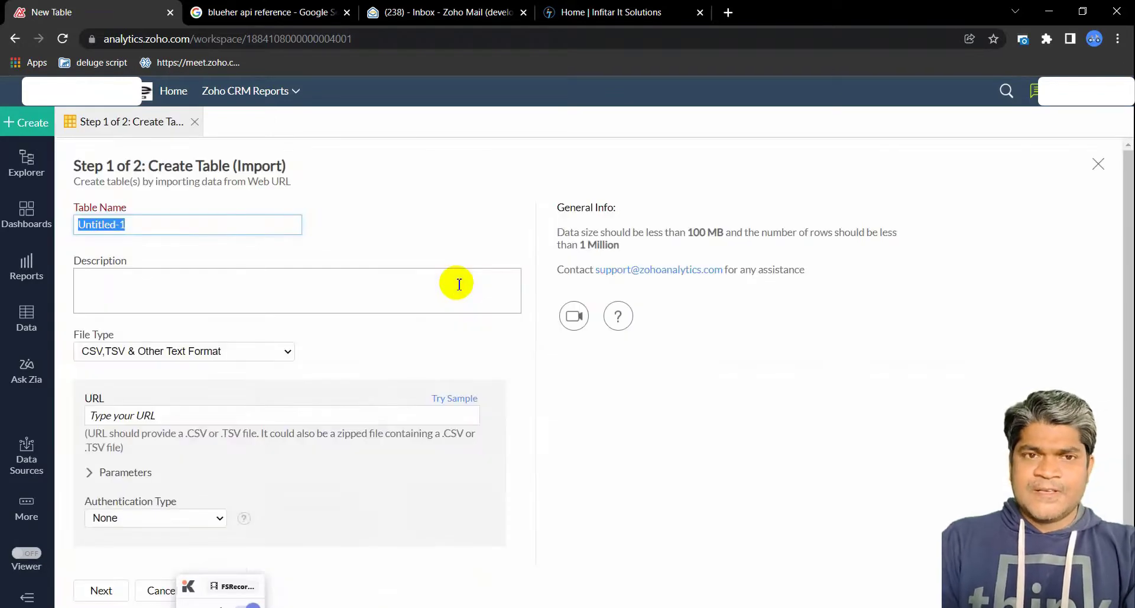
Name the new import table Test and set its file type to JSON
text(Test)
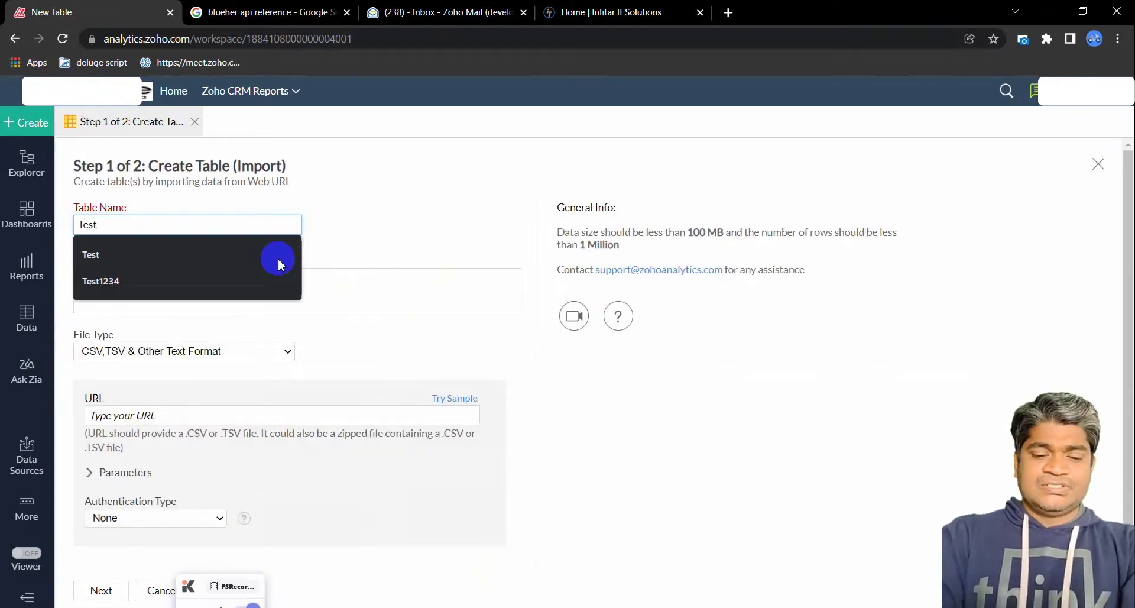
click(278, 260)
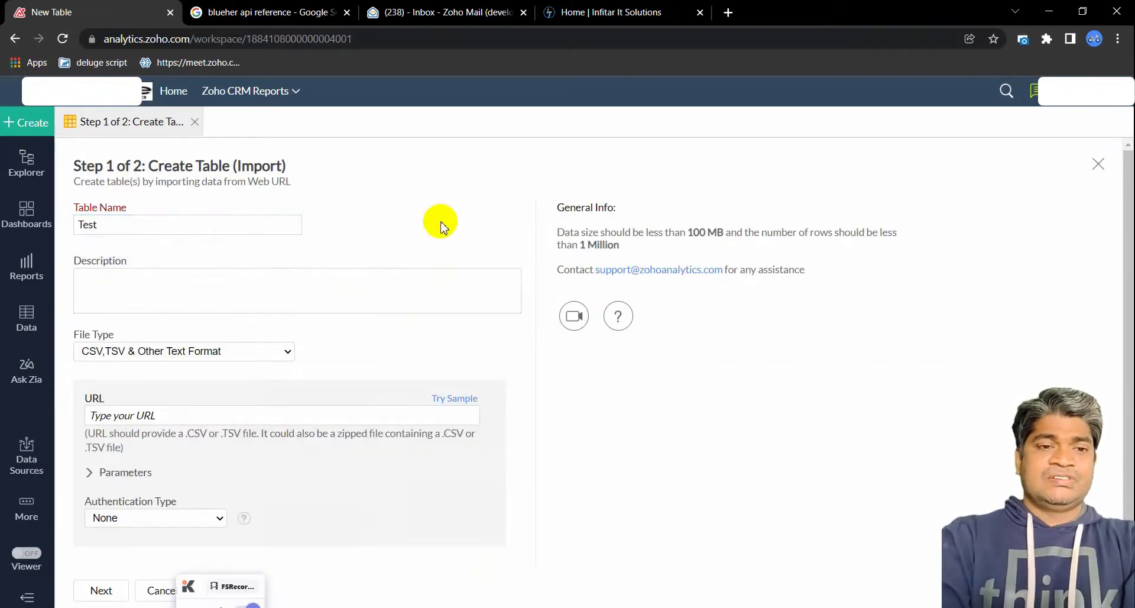
scroll(435, 380, down, 1)
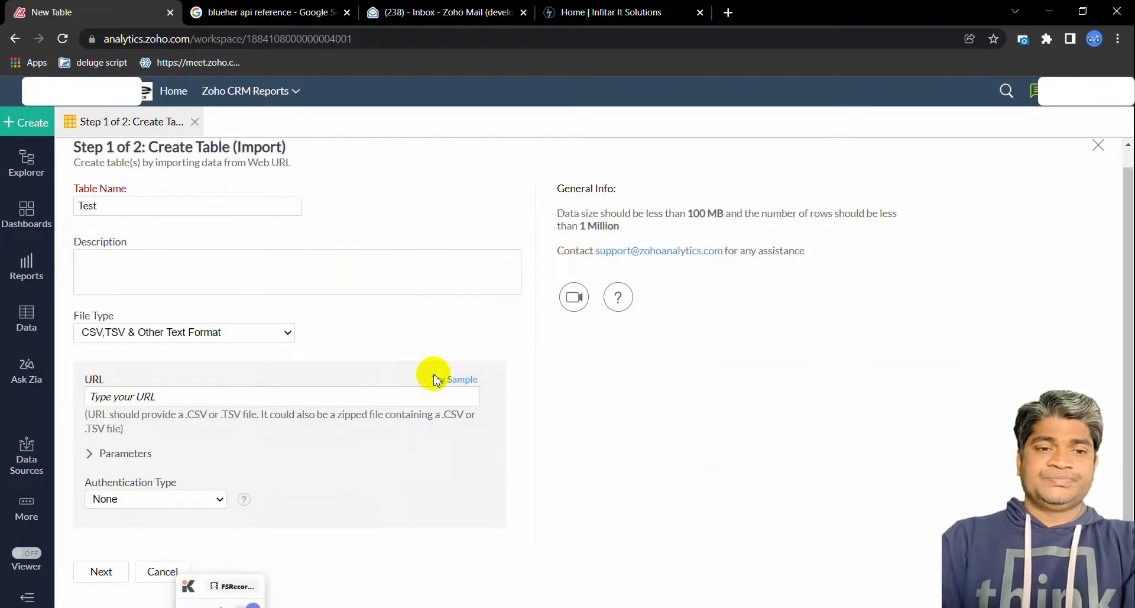
click(212, 341)
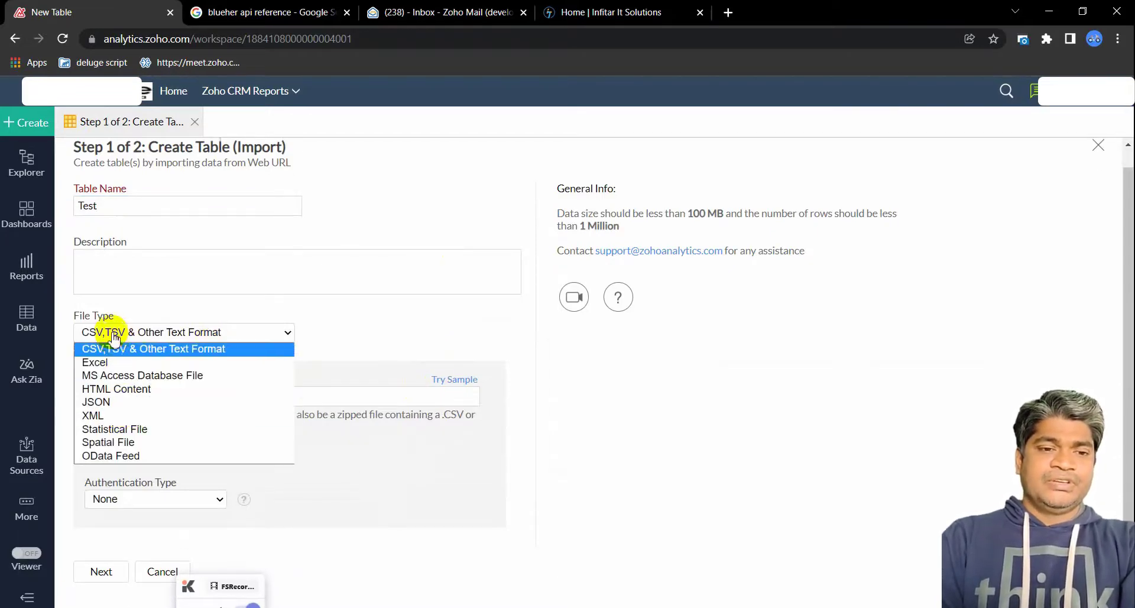
click(120, 408)
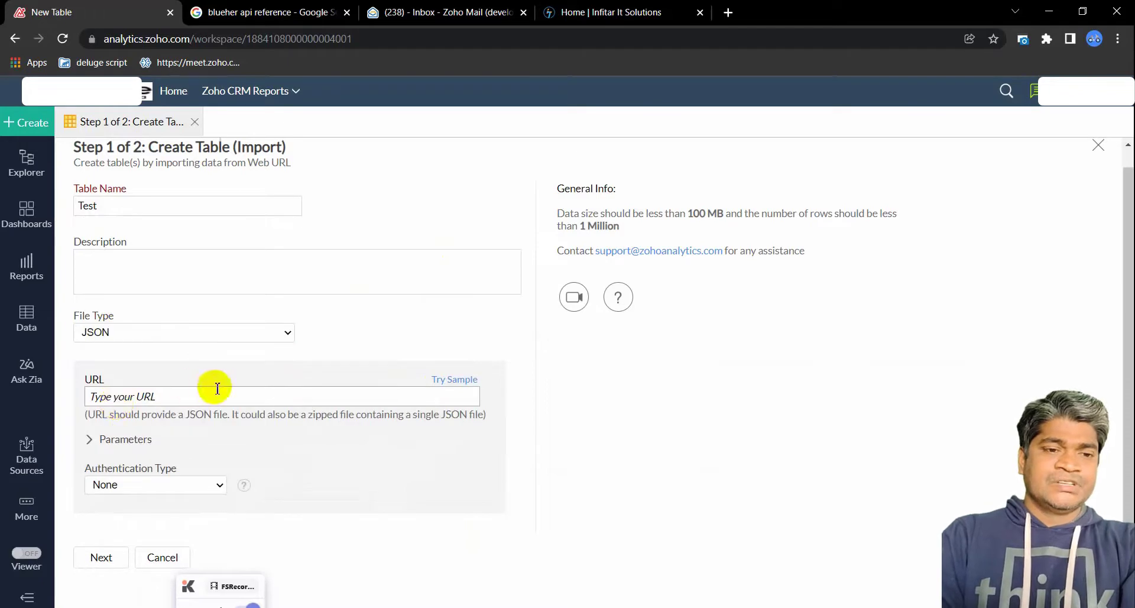
Set the URL import's authentication type to OAuth 2 with the Client Credentials grant type
click(157, 482)
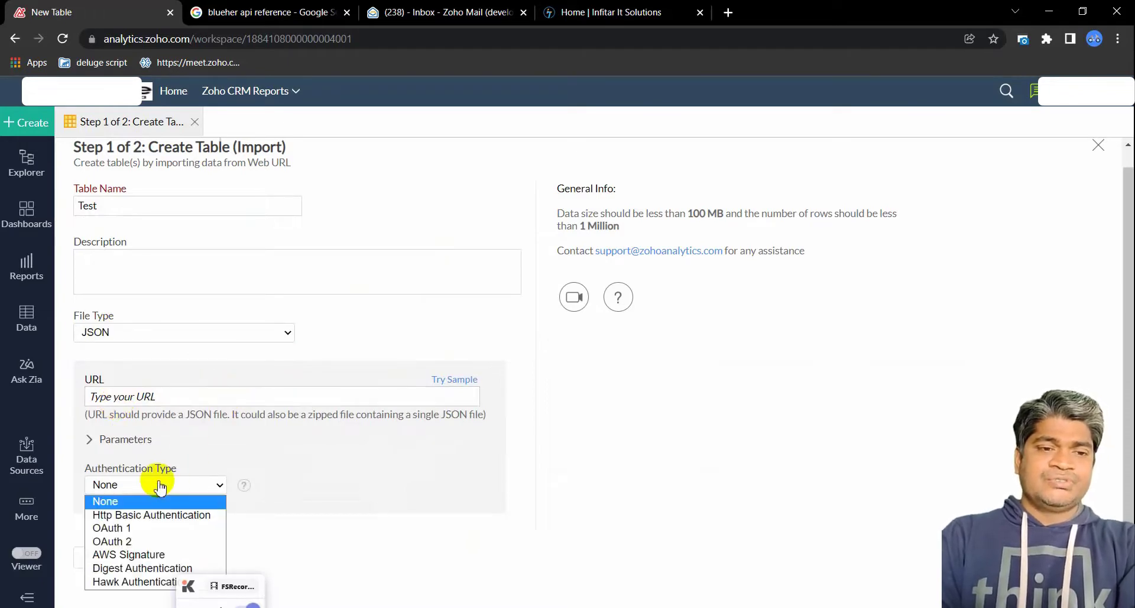
click(145, 542)
scroll(436, 430, down, 2)
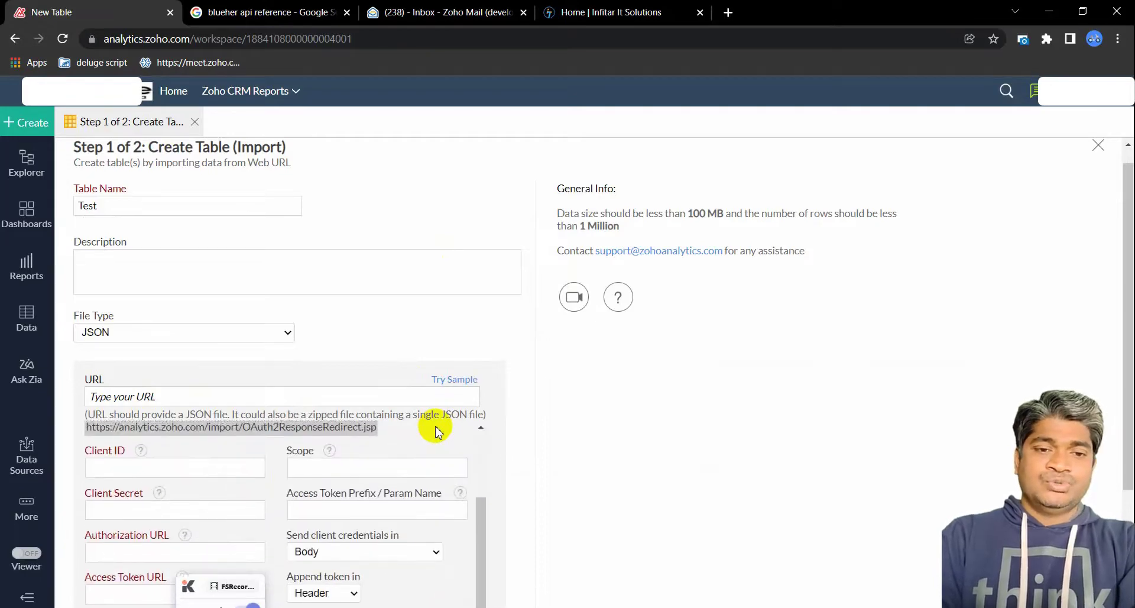
scroll(436, 430, up, 1)
scroll(740, 436, down, 3)
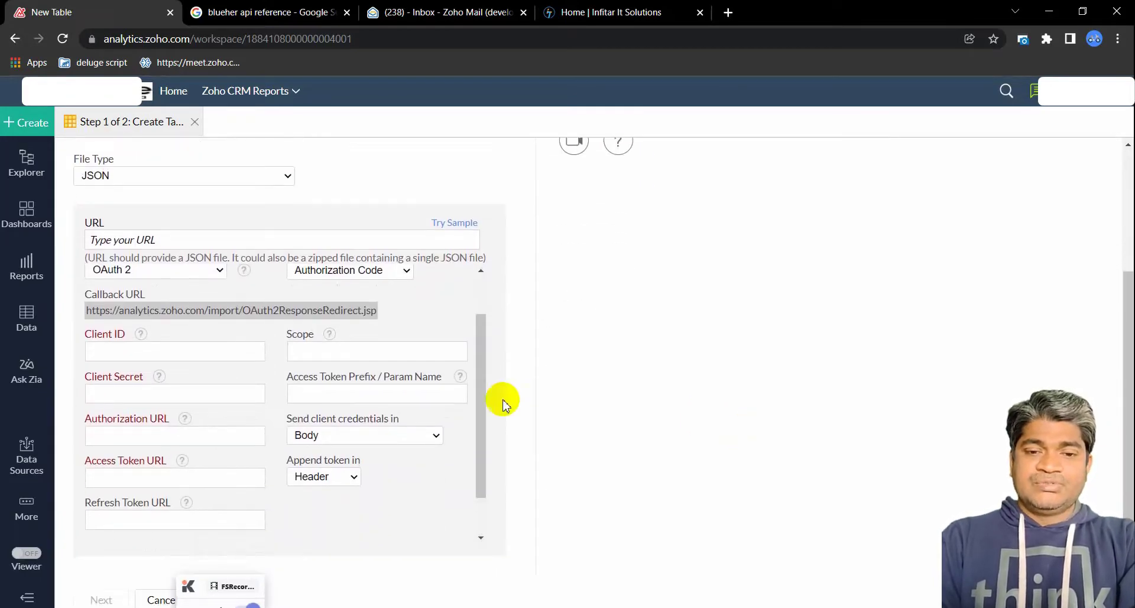
scroll(445, 374, up, 1)
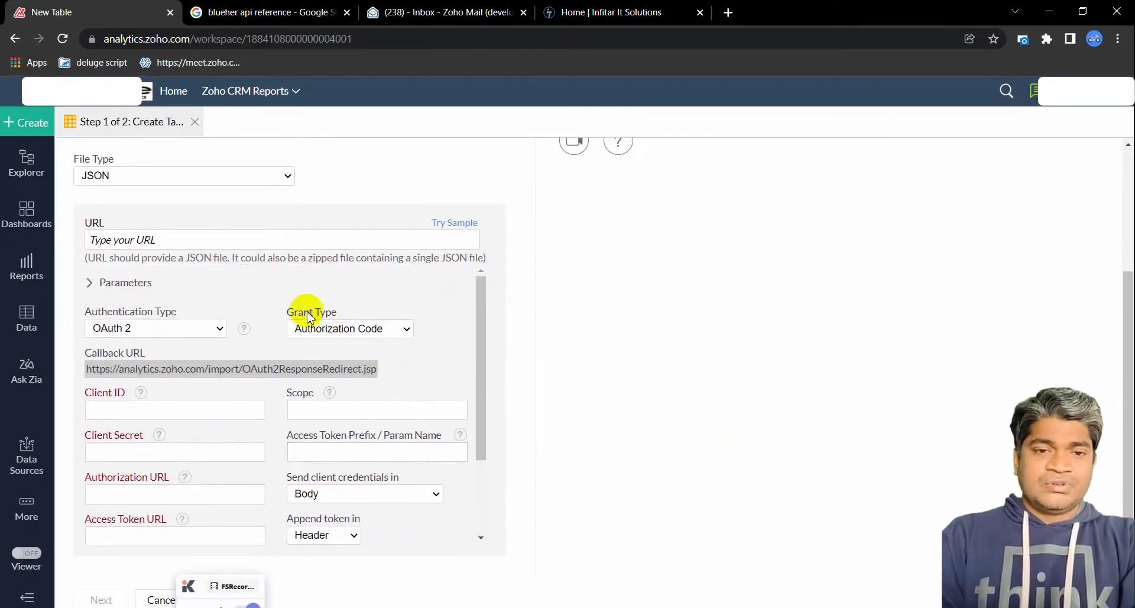
click(352, 332)
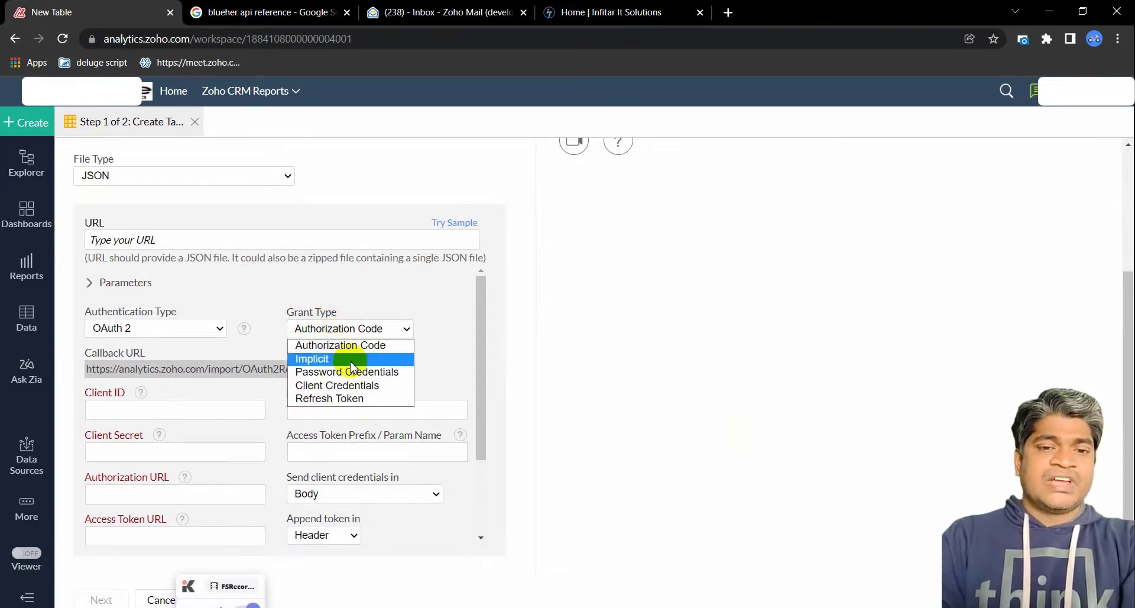
click(353, 385)
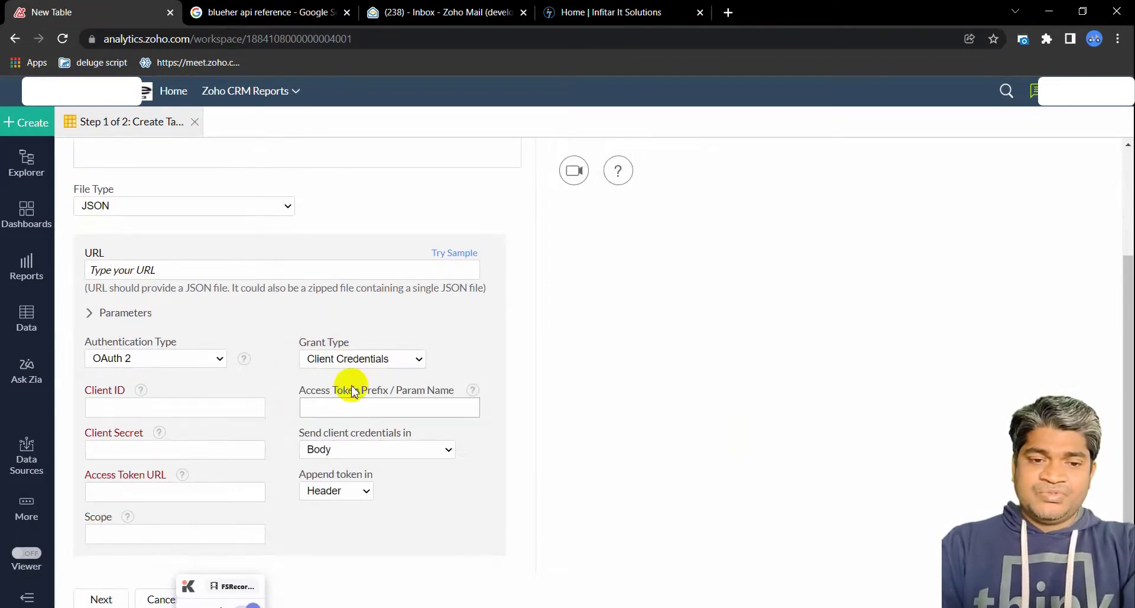
click(172, 407)
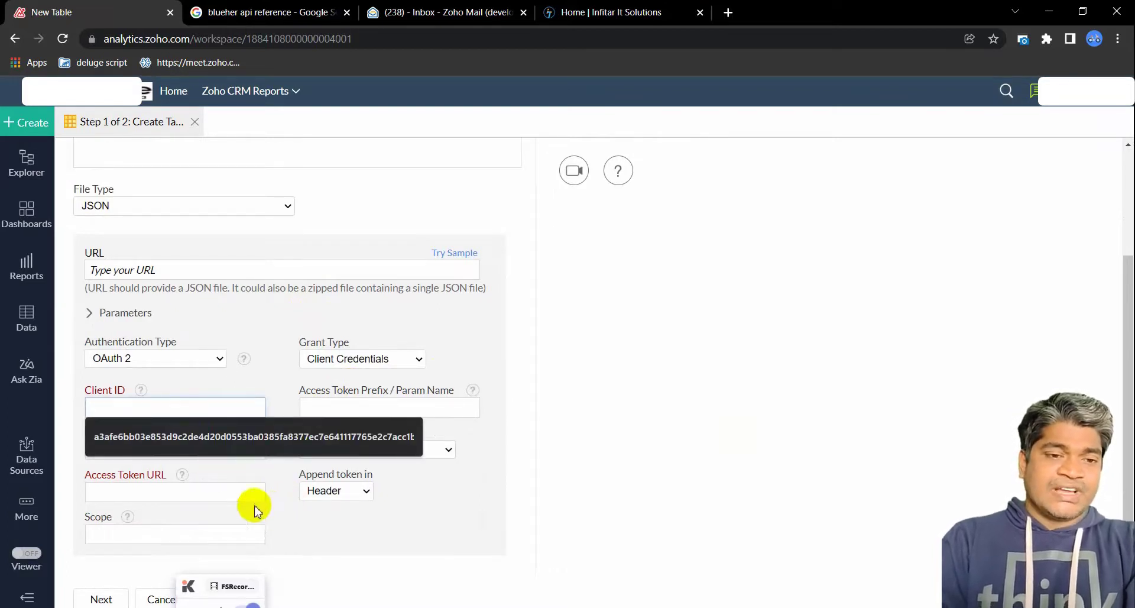
click(224, 478)
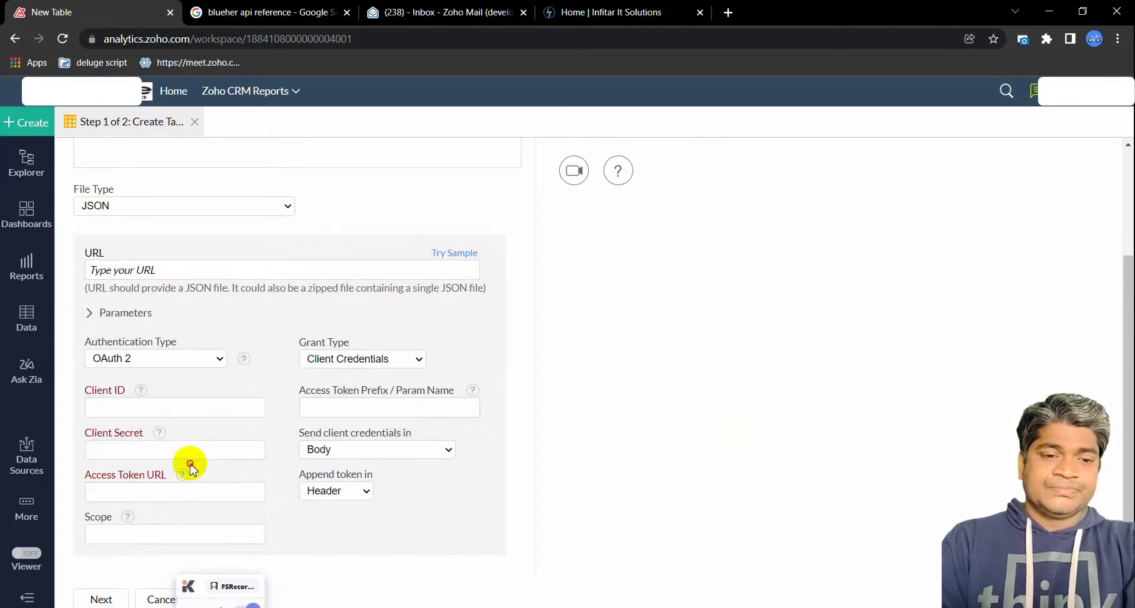
click(183, 450)
click(172, 504)
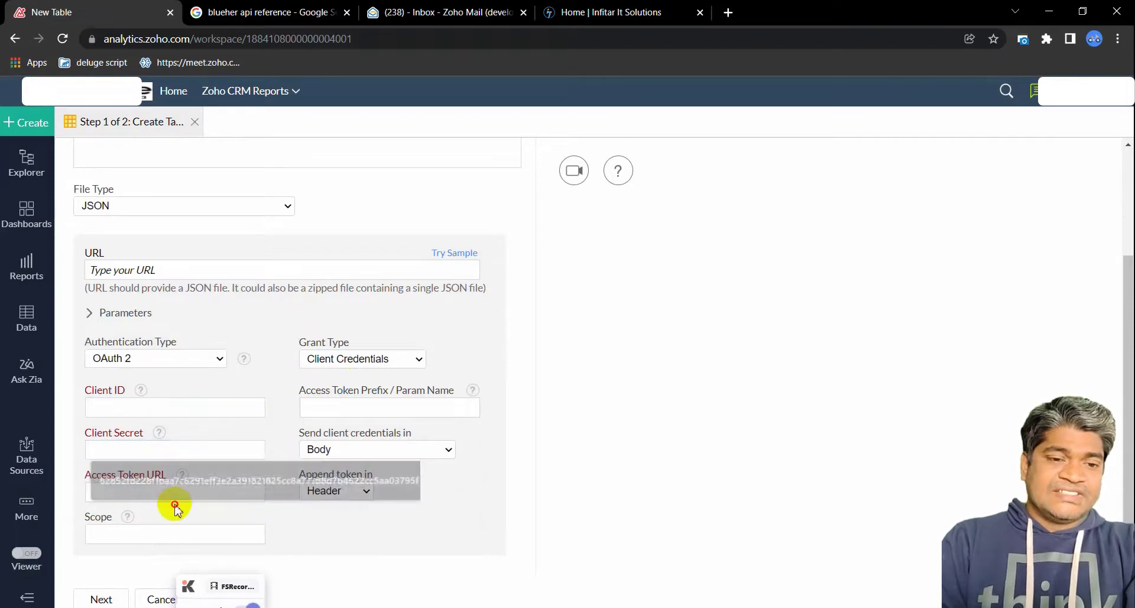
click(172, 495)
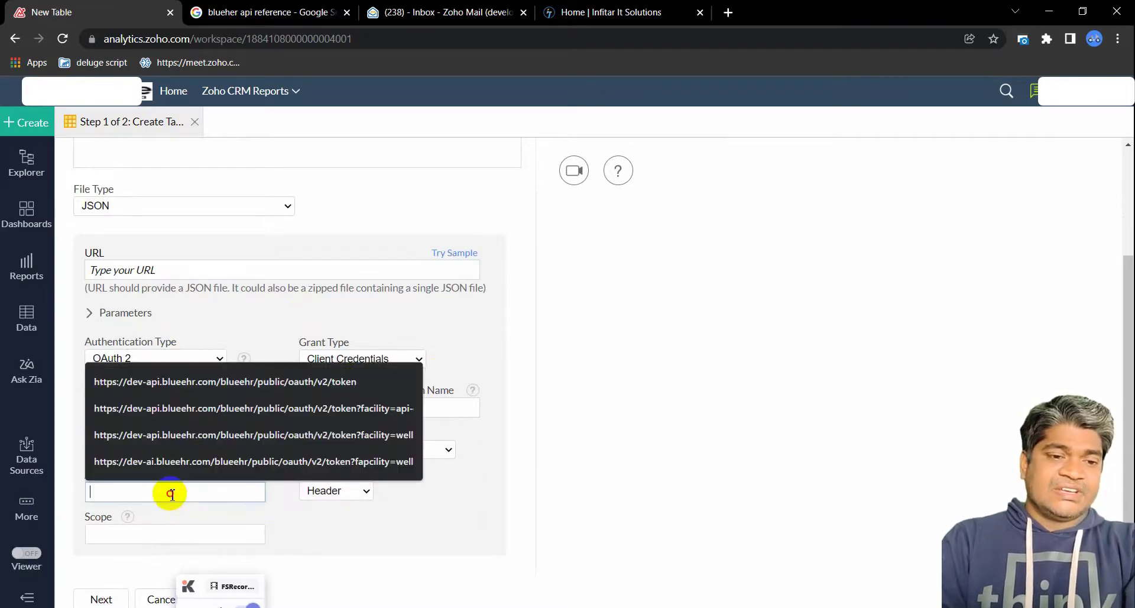
click(258, 320)
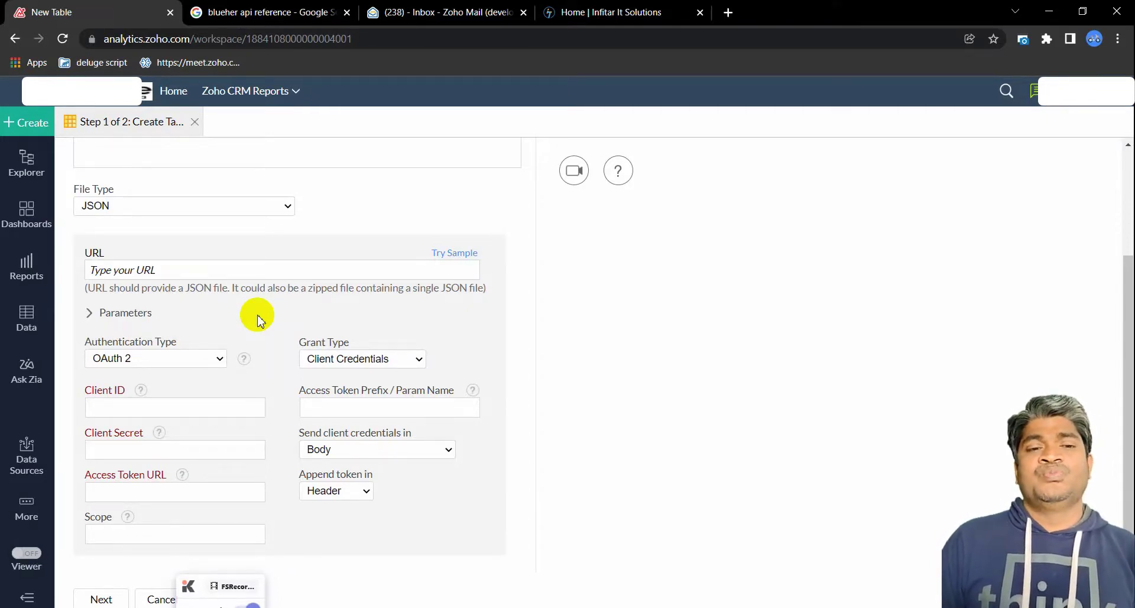
click(264, 581)
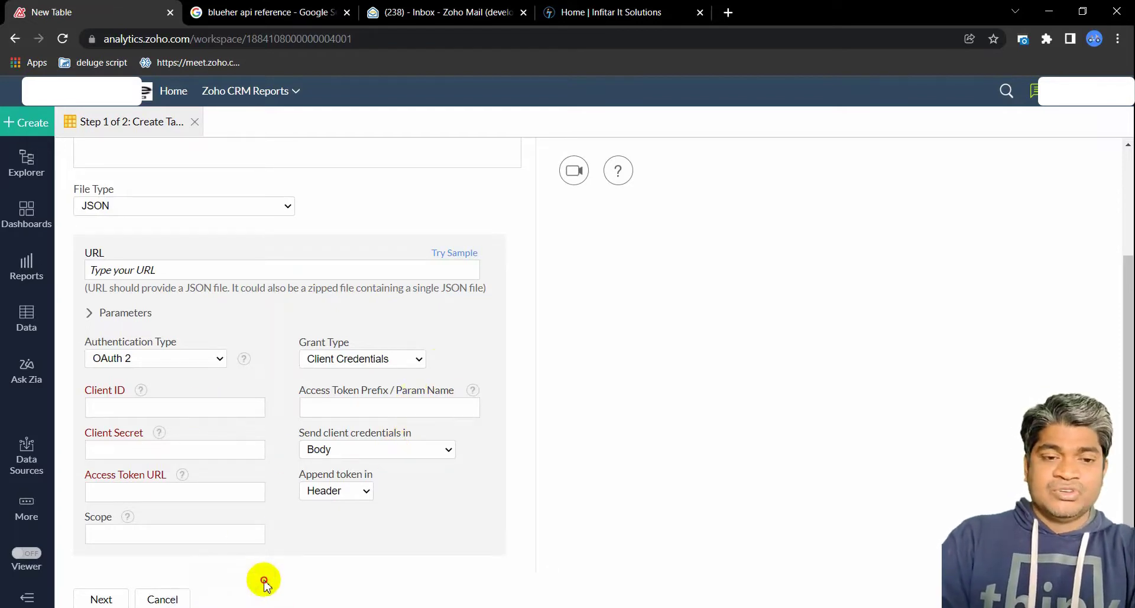
Fill in the OAuth client ID and client secret with the saved credentials
click(167, 406)
click(249, 437)
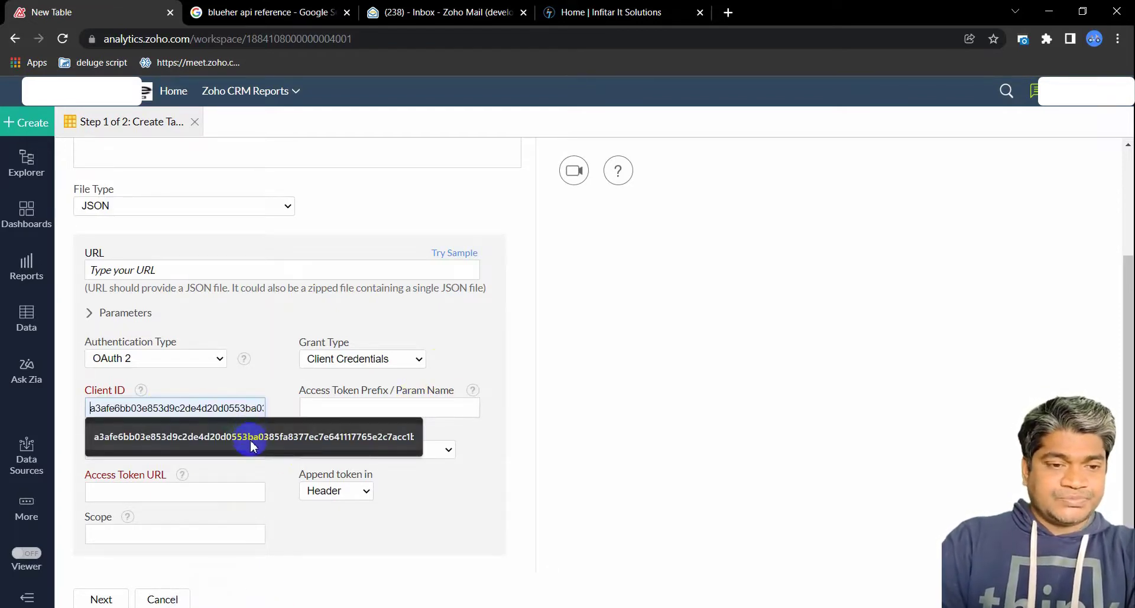
click(223, 447)
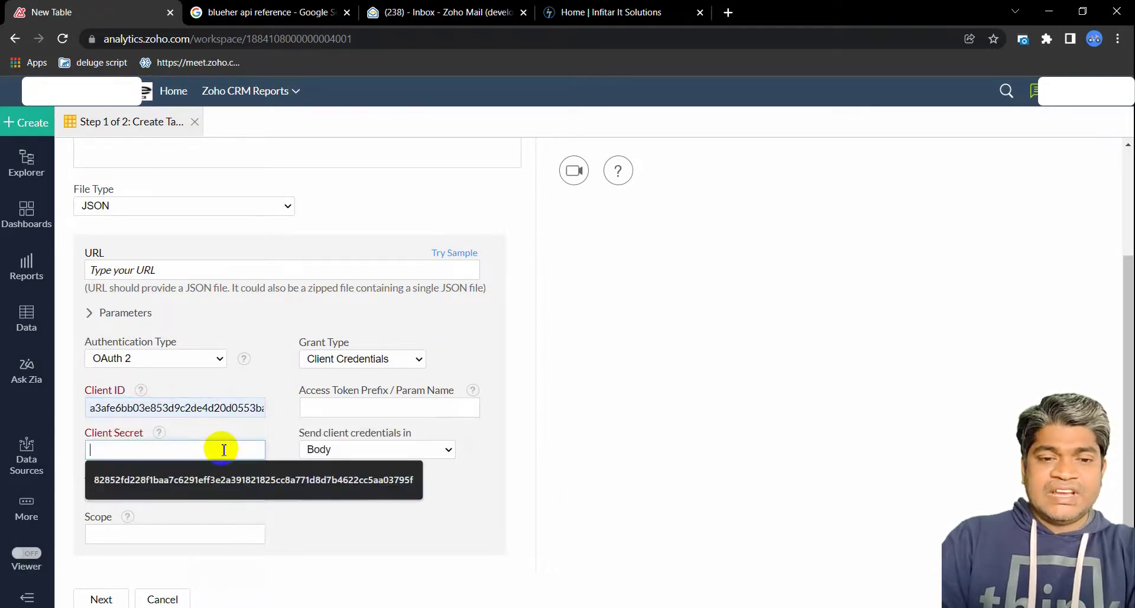
click(266, 480)
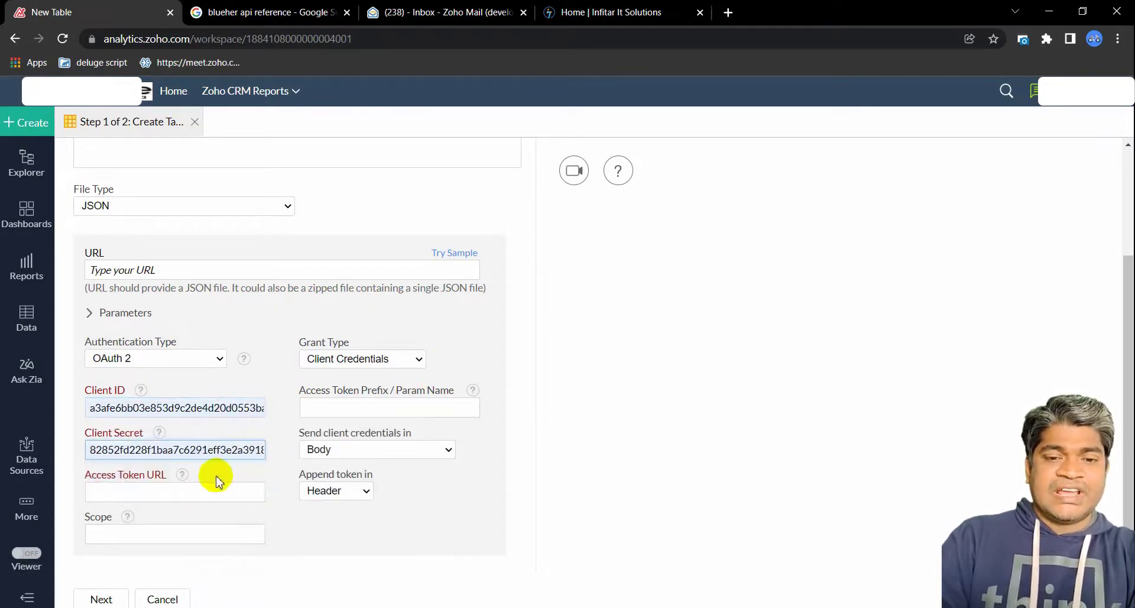
Set the OAuth scope to api and the access token prefix to Bearer
click(216, 489)
click(185, 536)
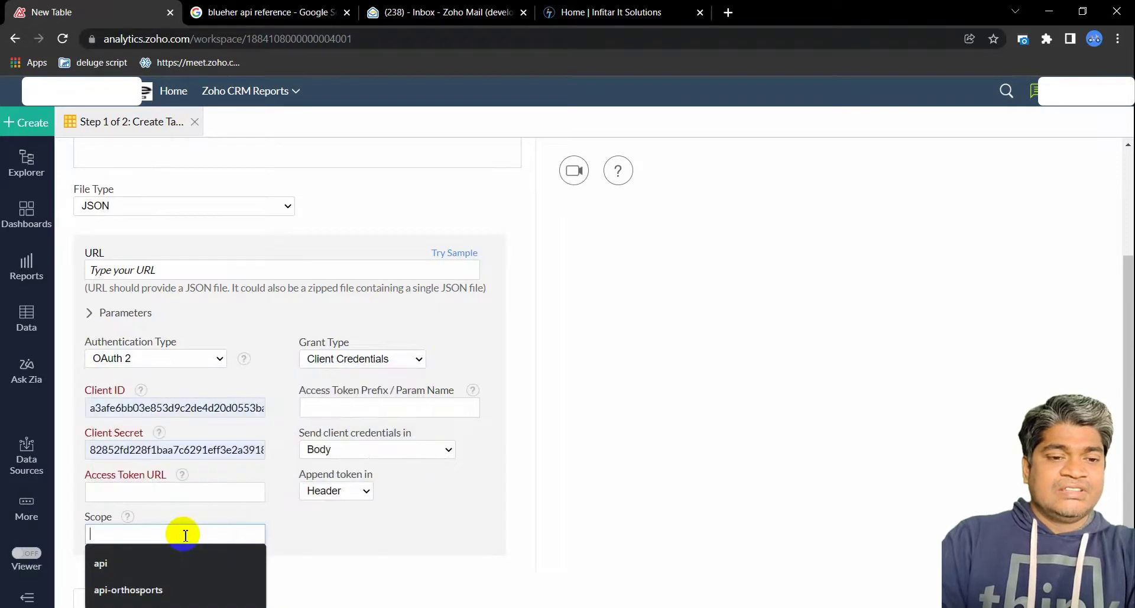
click(120, 565)
click(372, 402)
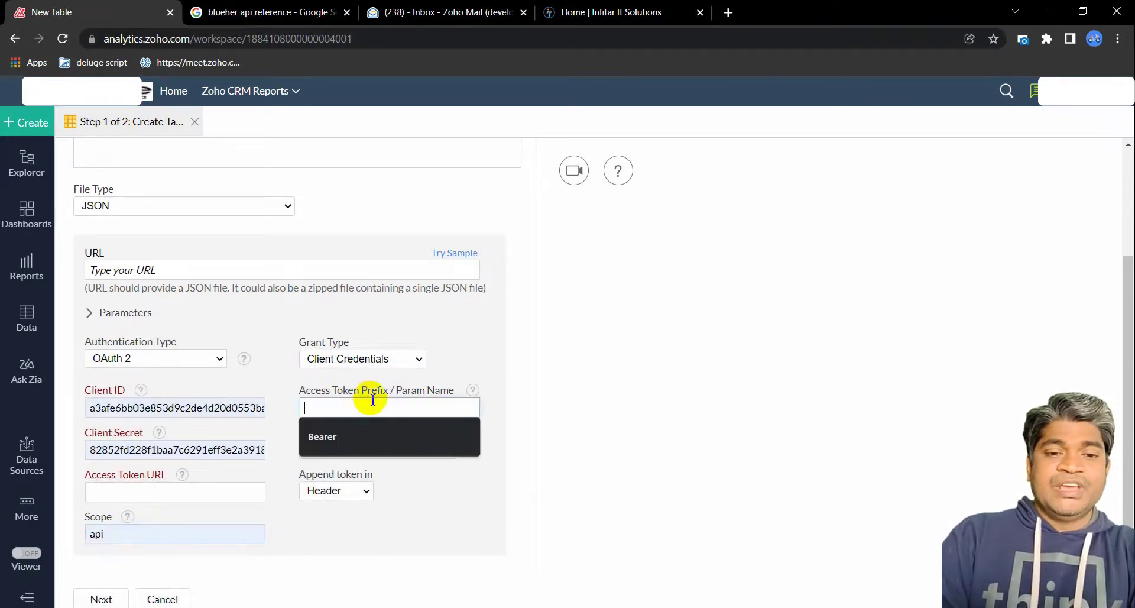
click(368, 442)
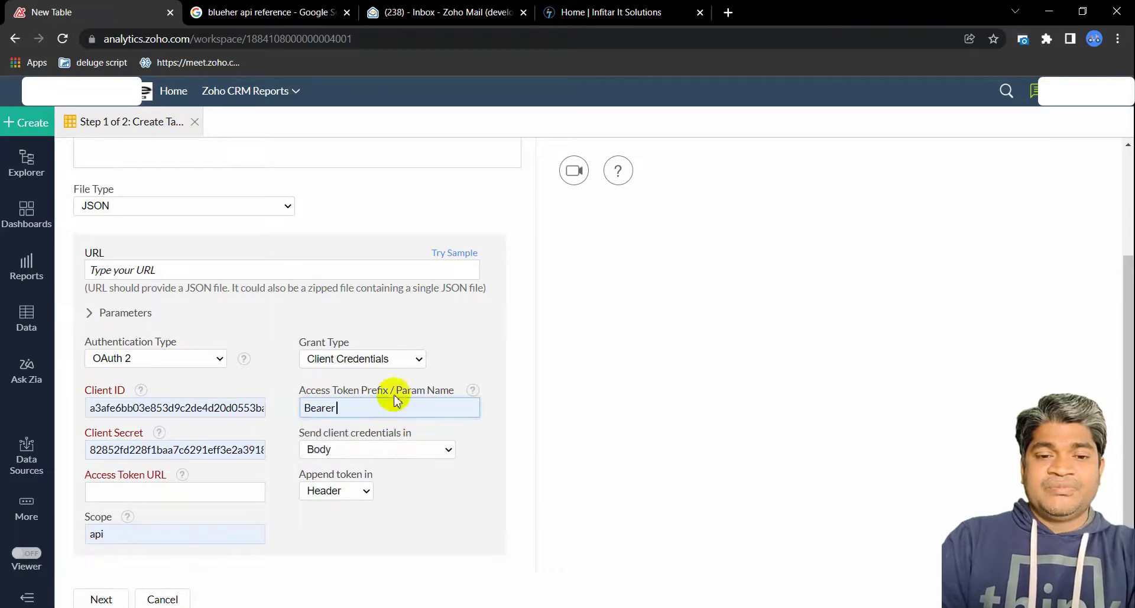
Set the client credentials to be sent in the Basic Authentication Header
click(396, 449)
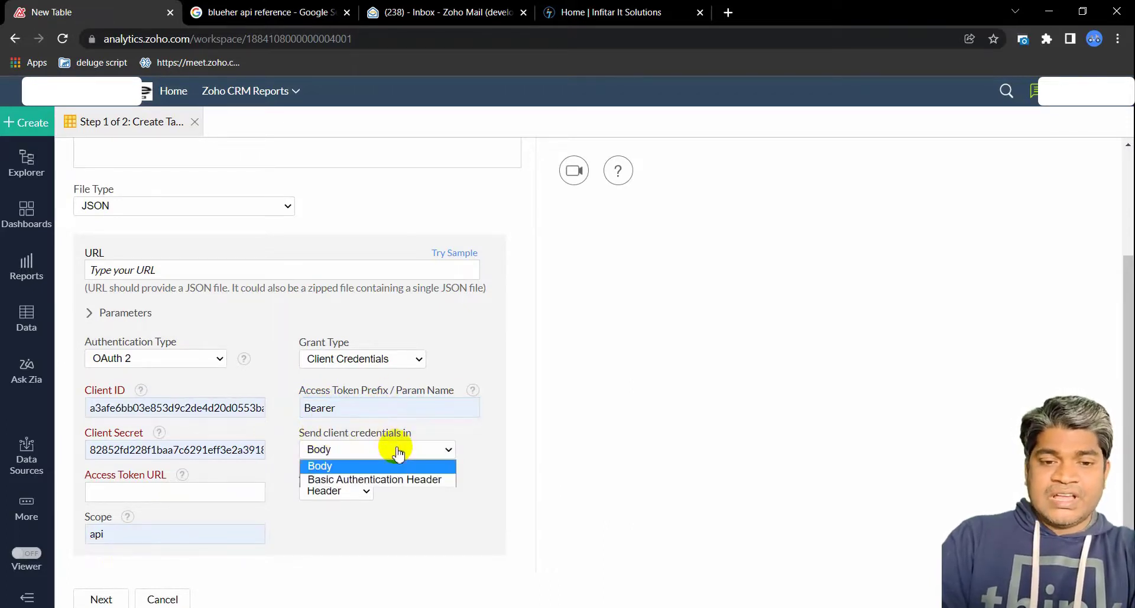
click(406, 480)
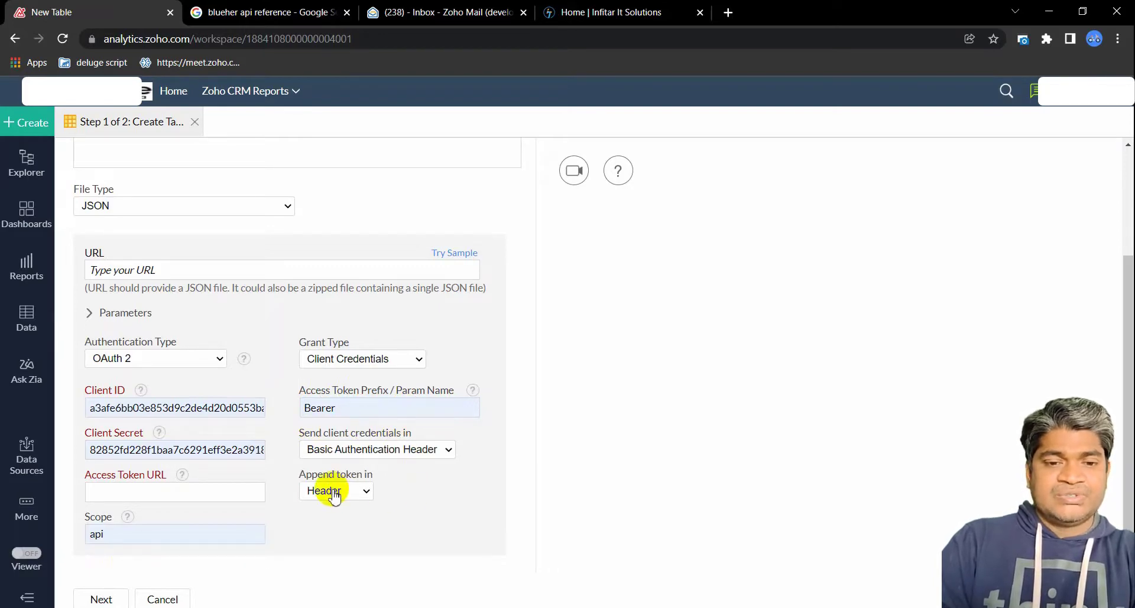
click(172, 271)
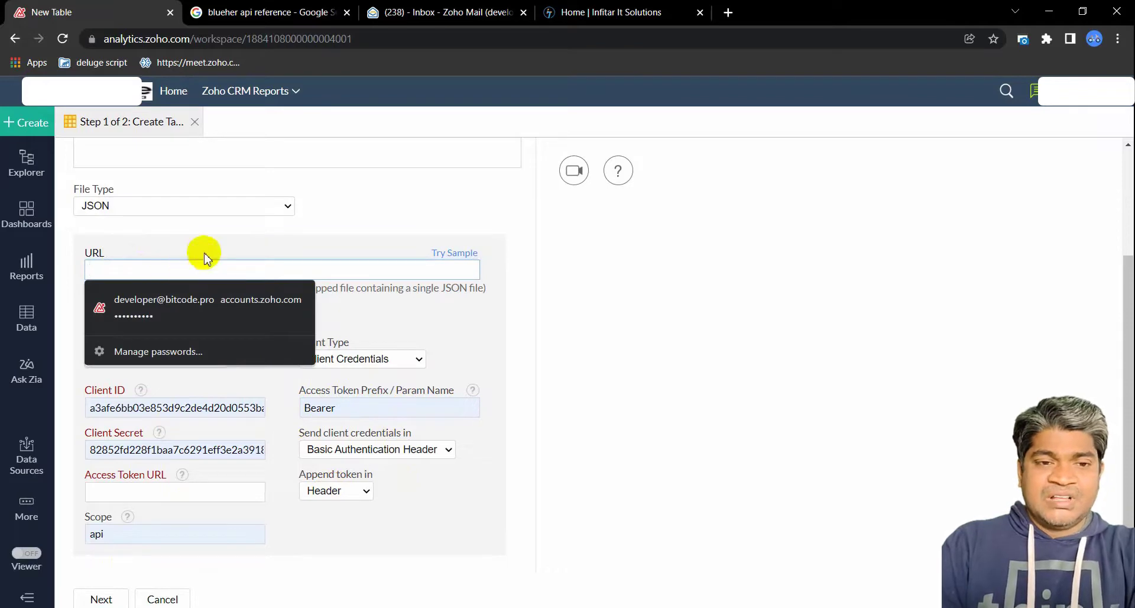
click(223, 258)
click(237, 275)
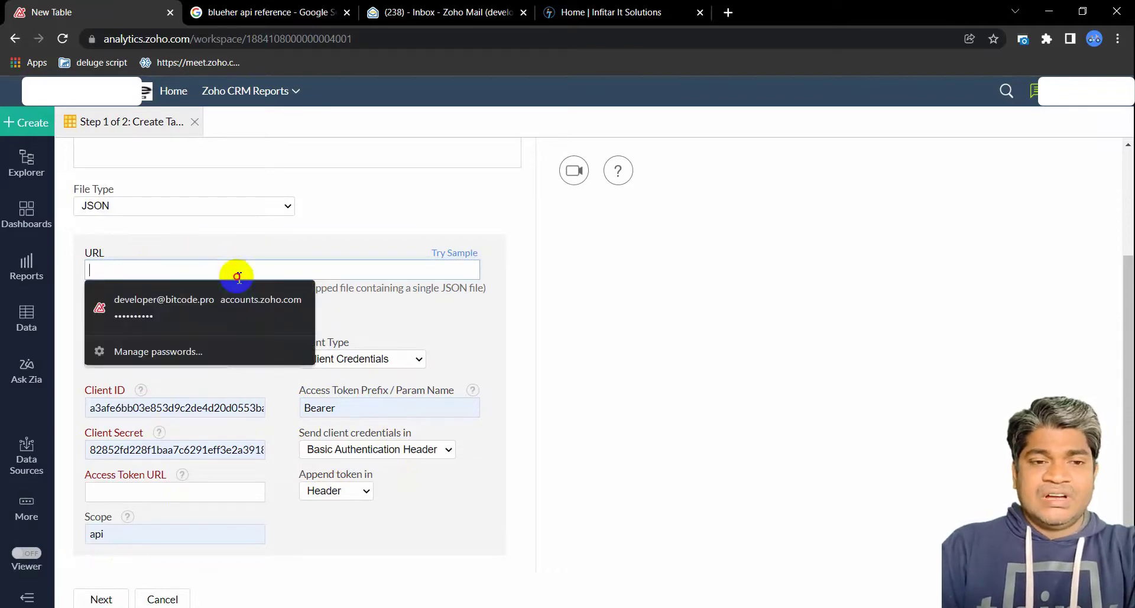
click(323, 251)
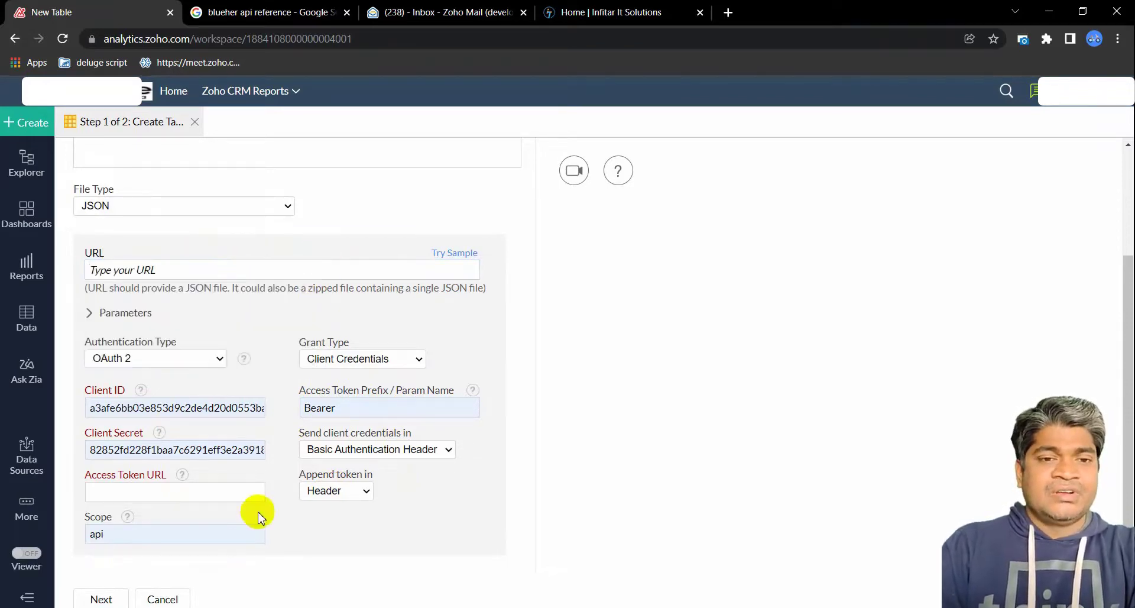
Switch to Postman and look up the baseURL variable in the wellqordemo environment
click(176, 493)
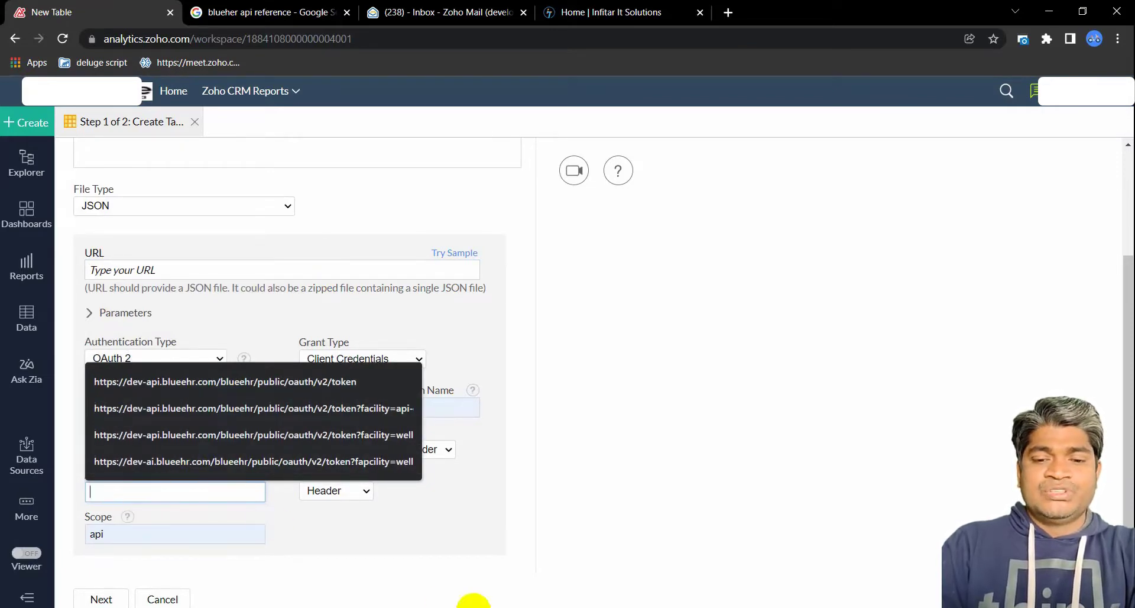
click(643, 555)
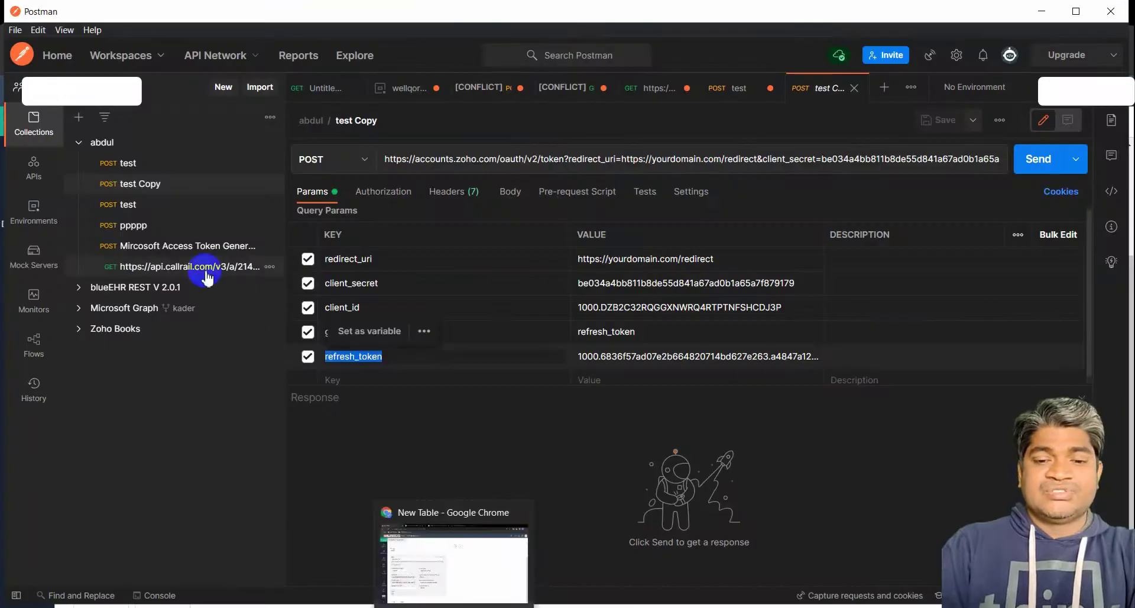
click(53, 141)
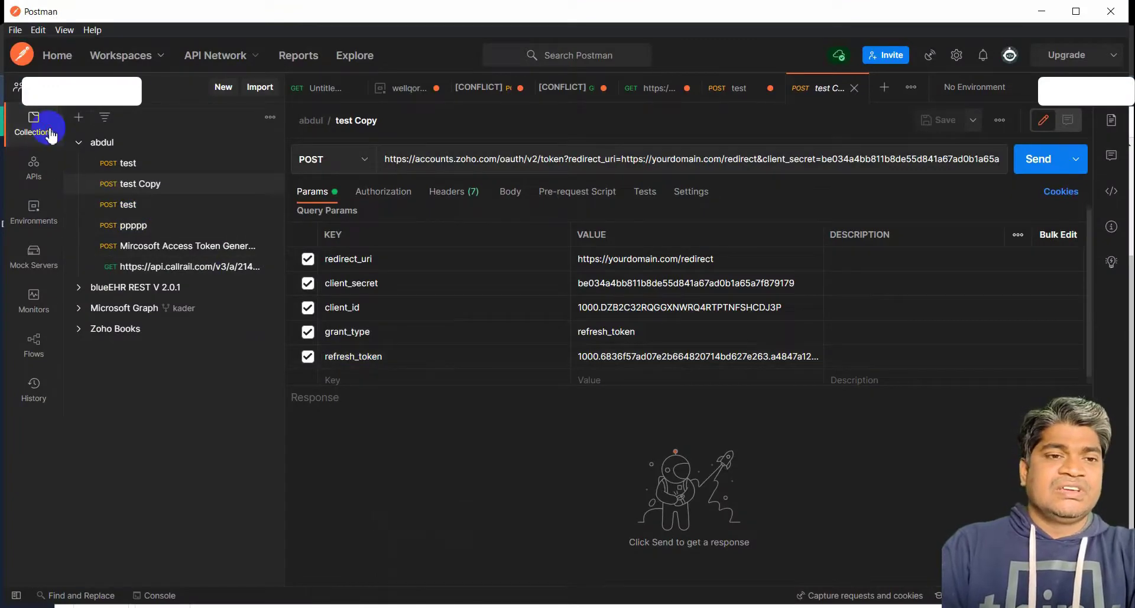
click(98, 288)
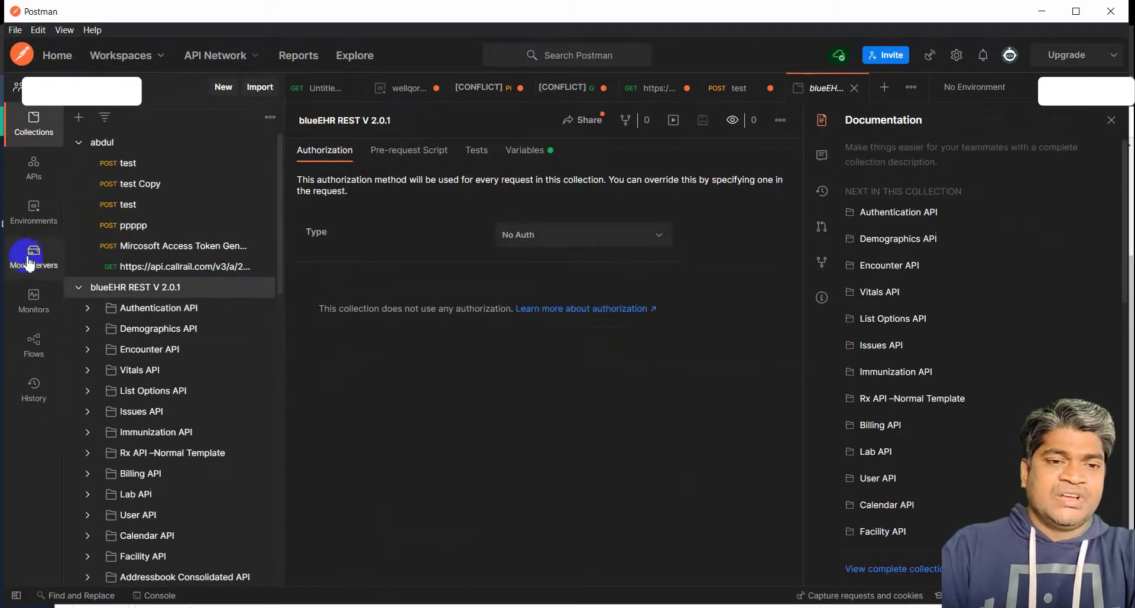
click(34, 213)
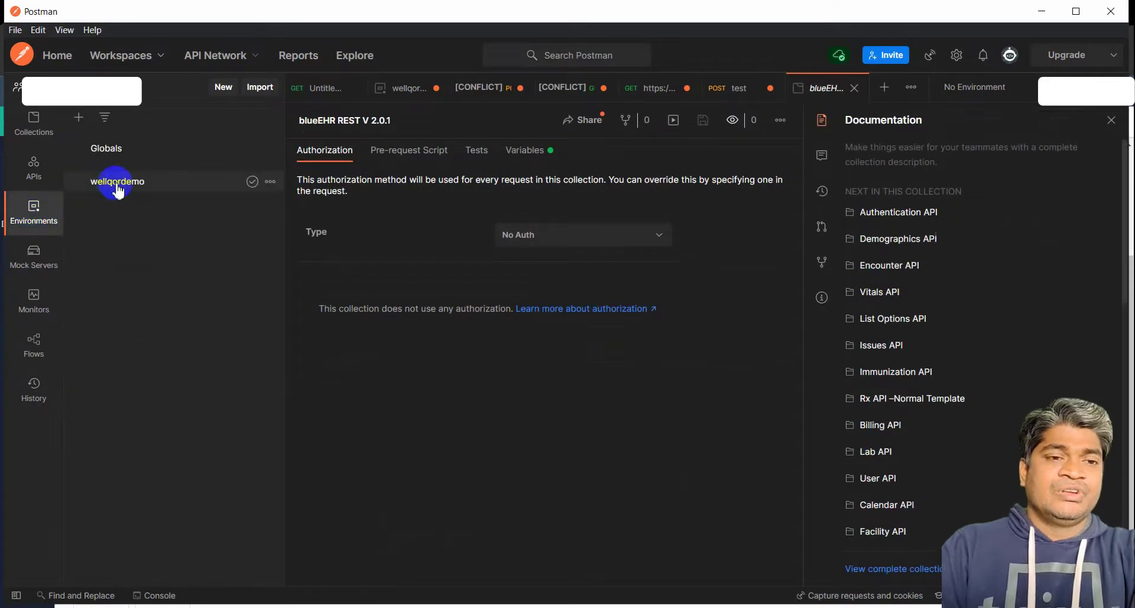
click(118, 183)
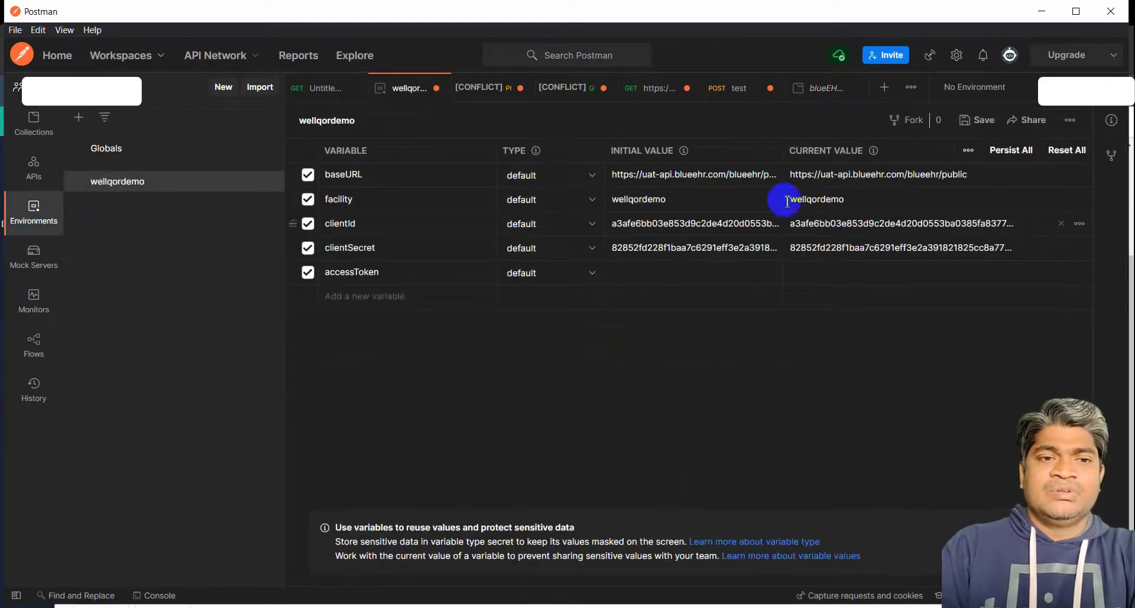
triple_click(863, 174)
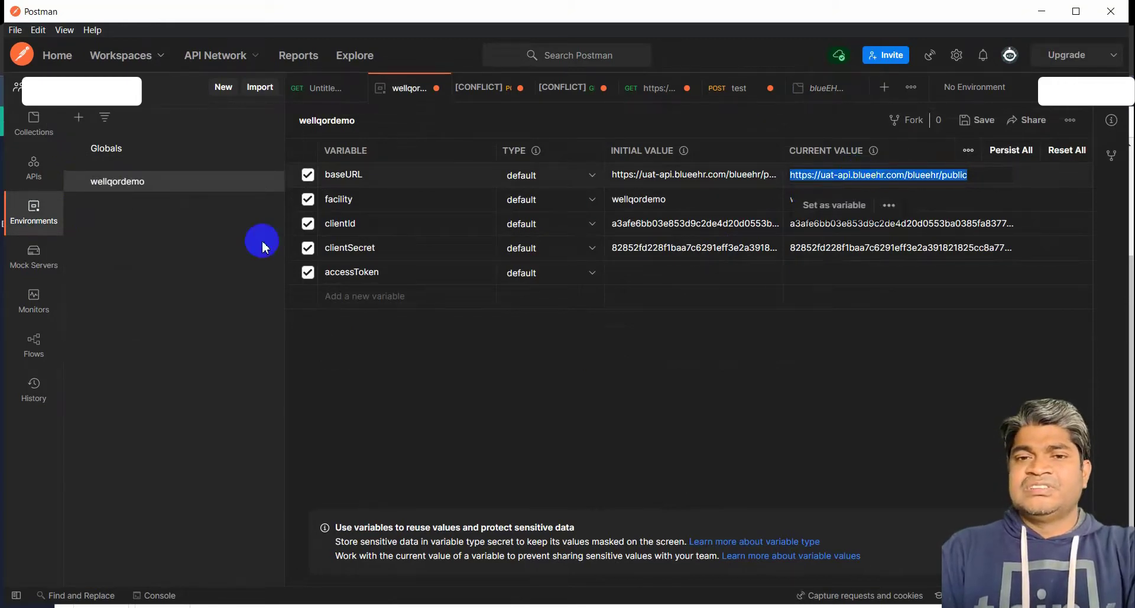
Copy the URL of the Get Credentials request in the blueEHR Authentication API folder into the Access Token URL in Zoho Analytics
click(46, 139)
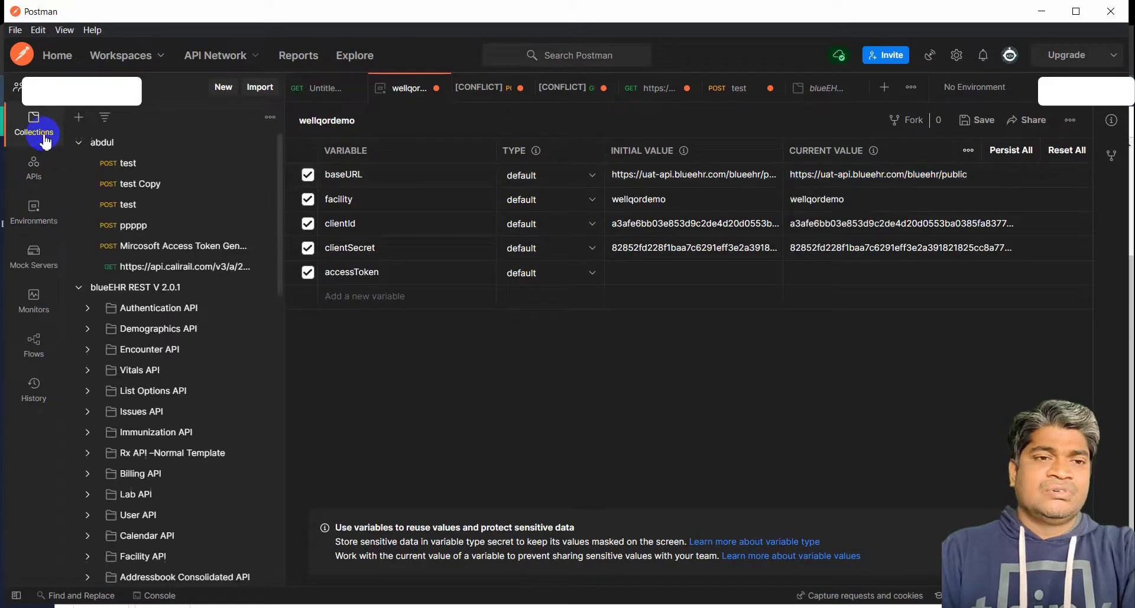
click(175, 309)
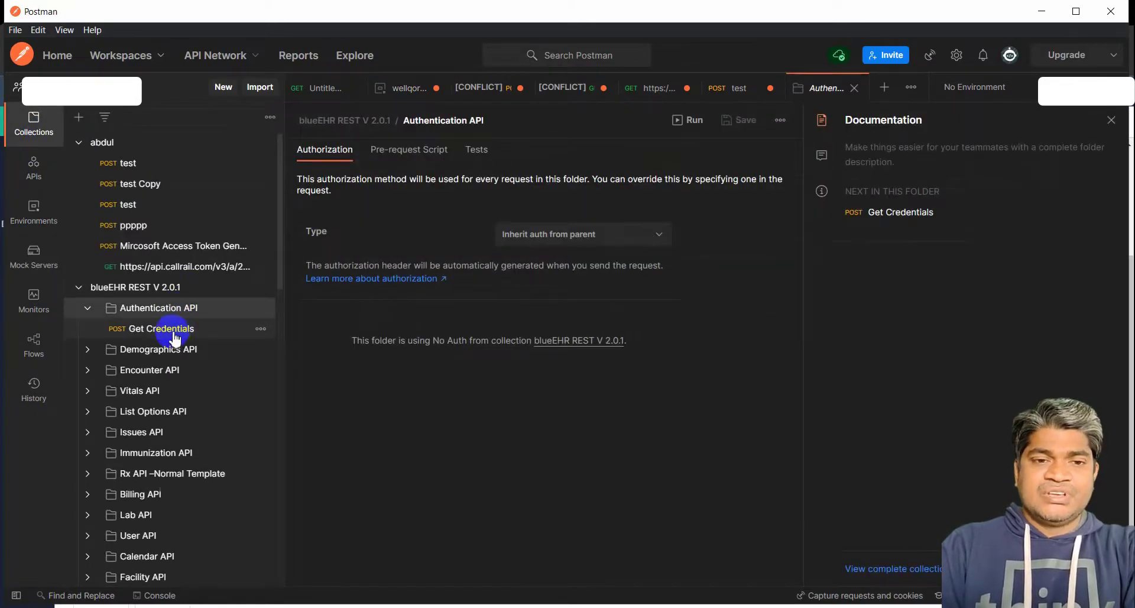
click(174, 331)
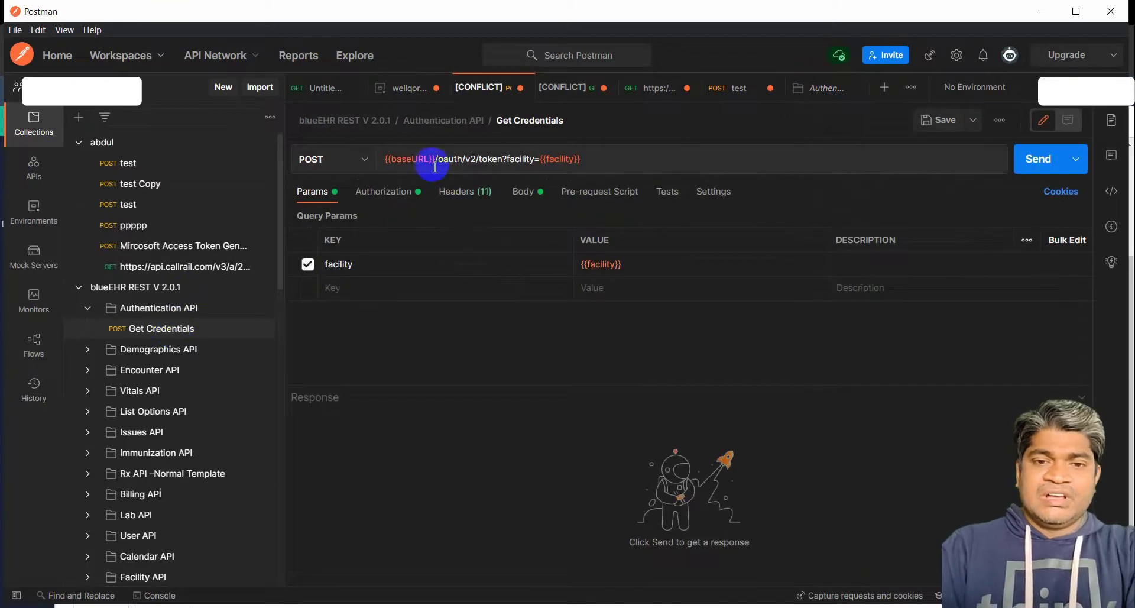
triple_click(472, 160)
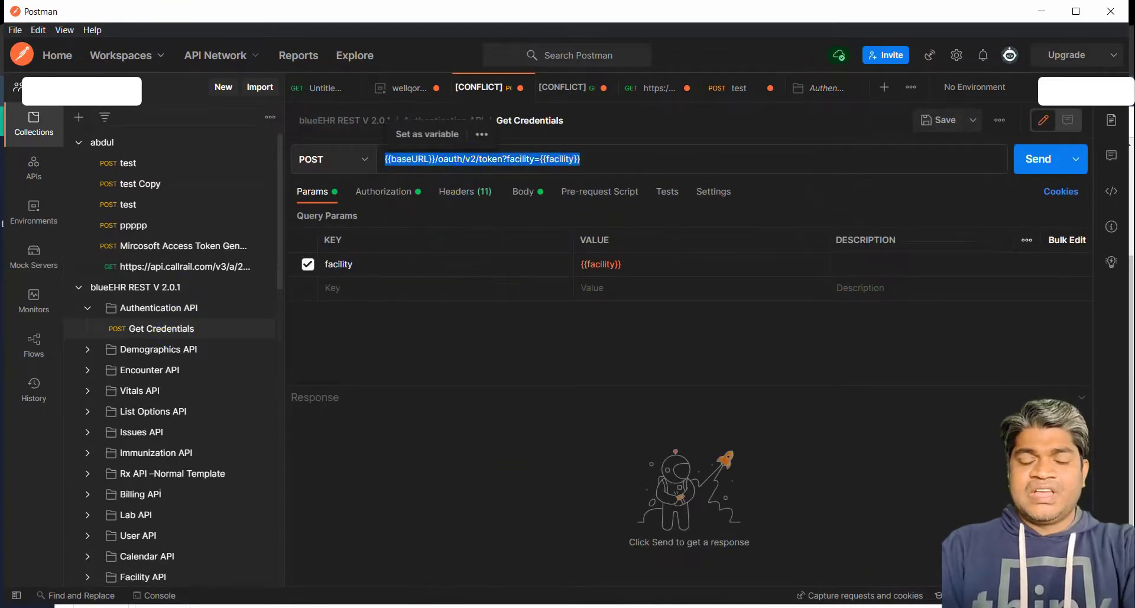
click(449, 606)
click(189, 497)
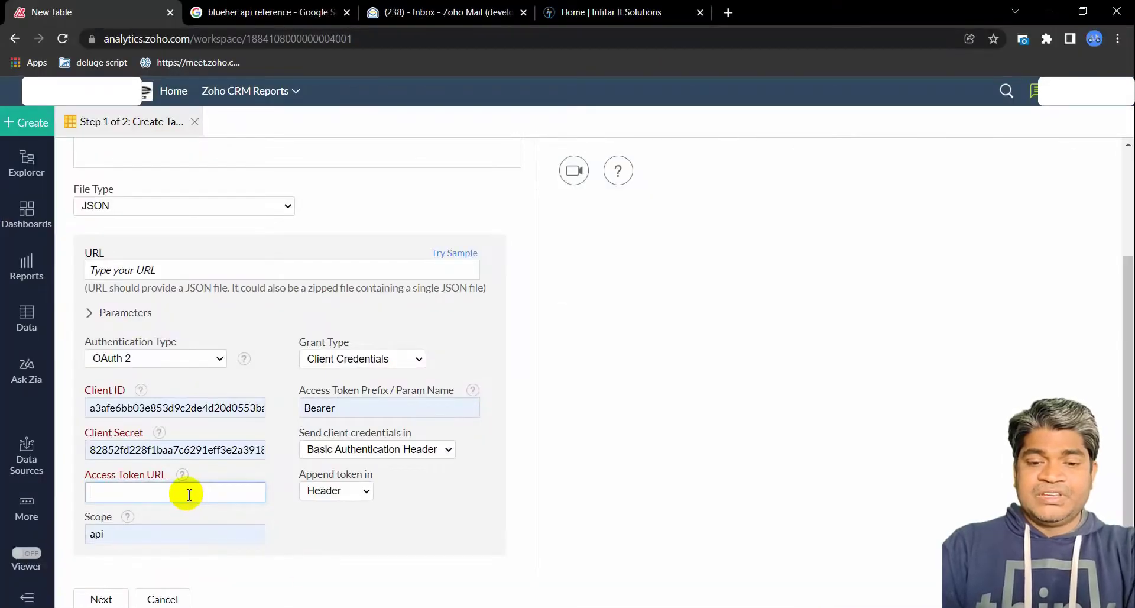
key(ctrl+v)
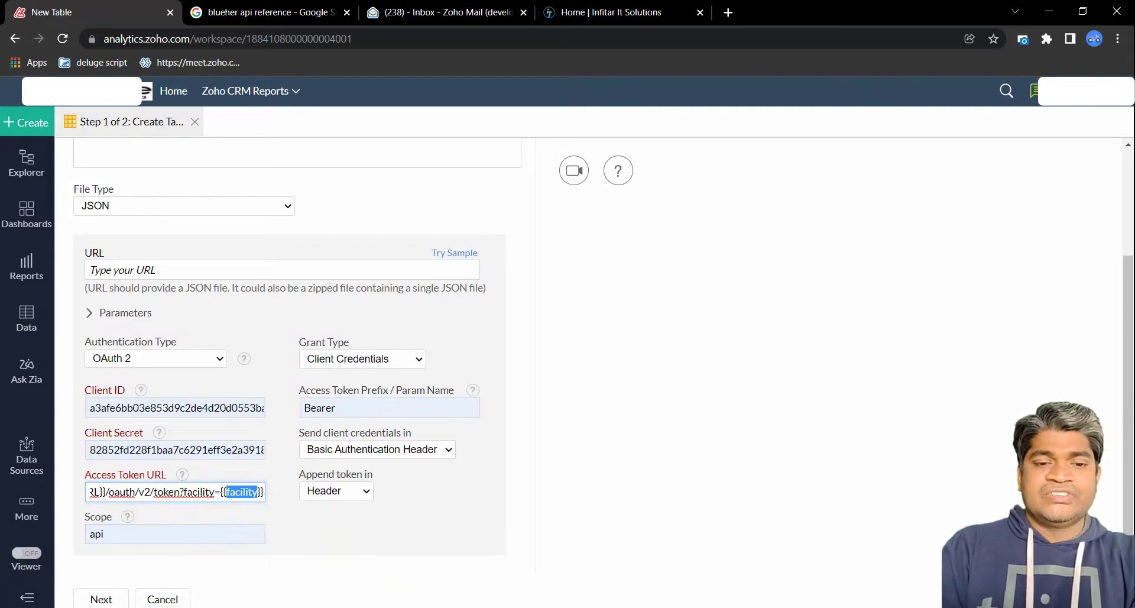
click(490, 559)
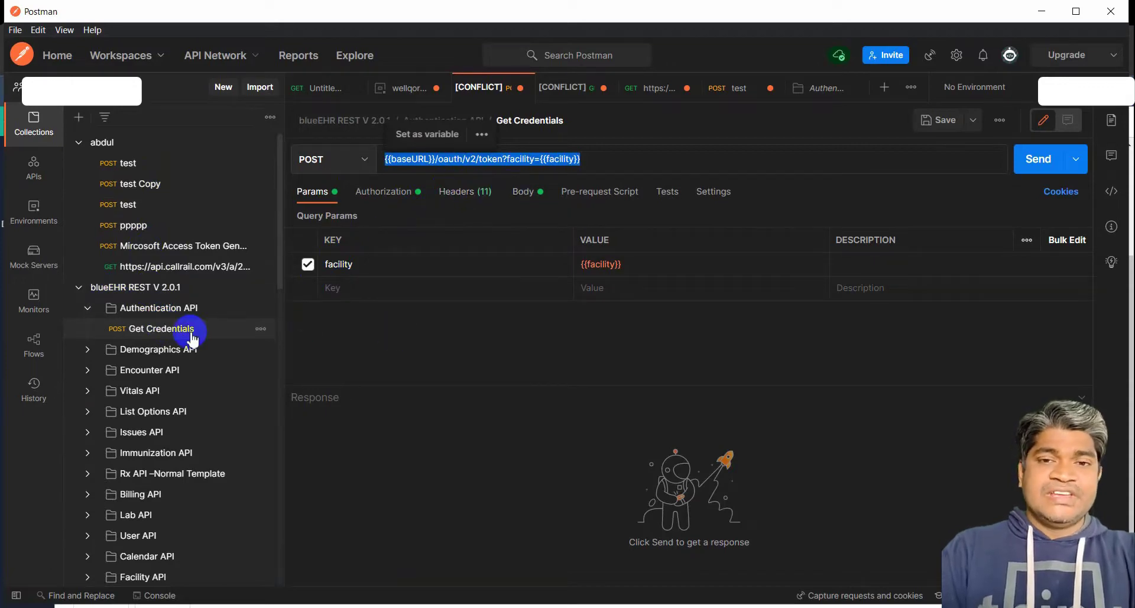
click(34, 213)
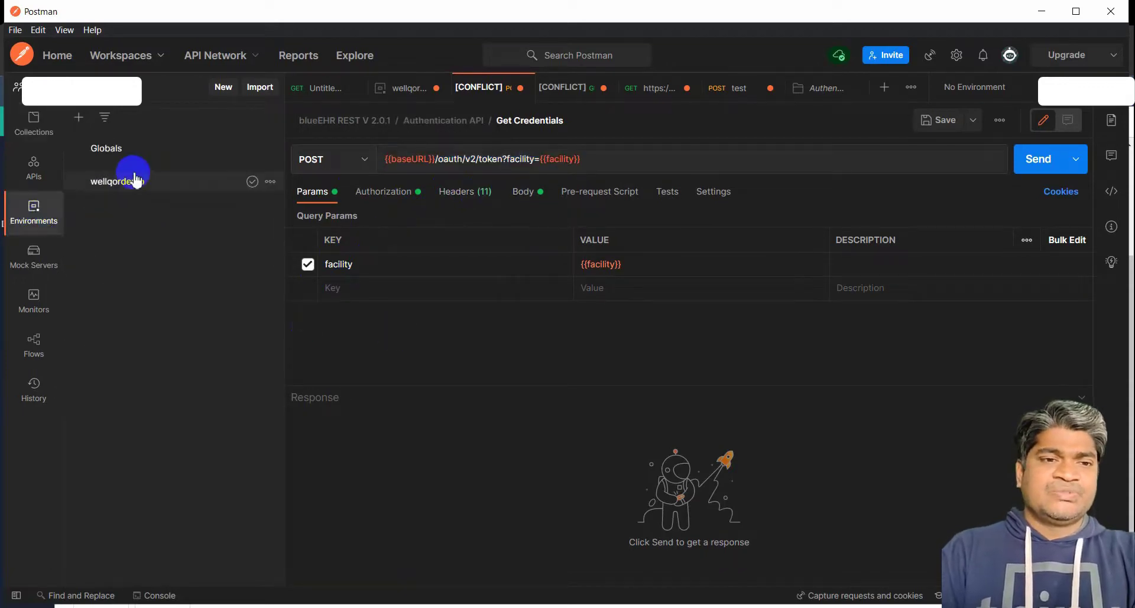
click(134, 177)
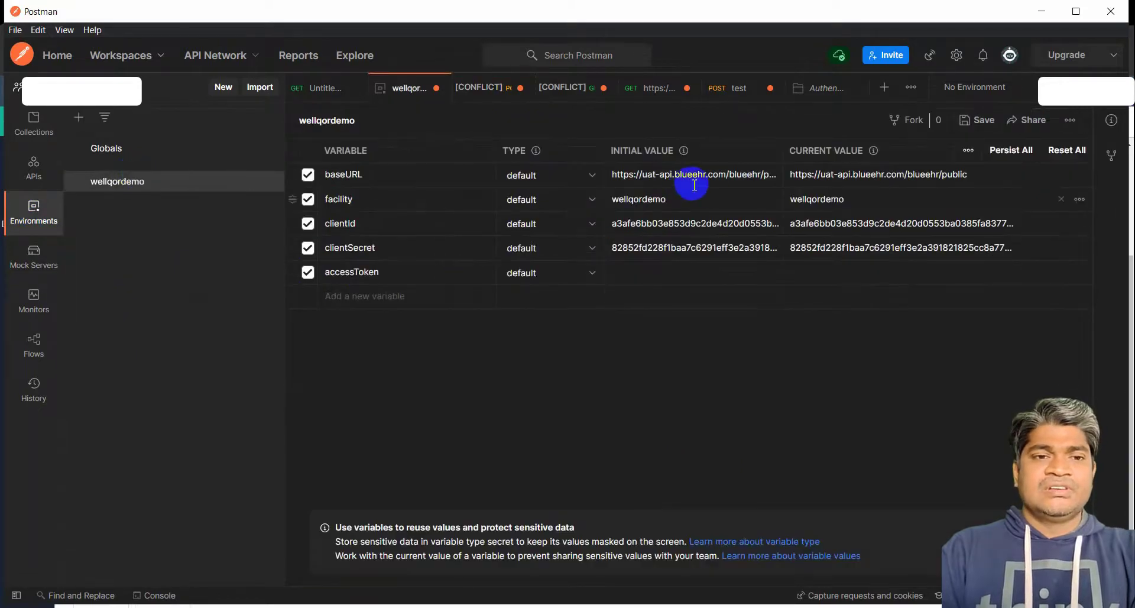
triple_click(747, 174)
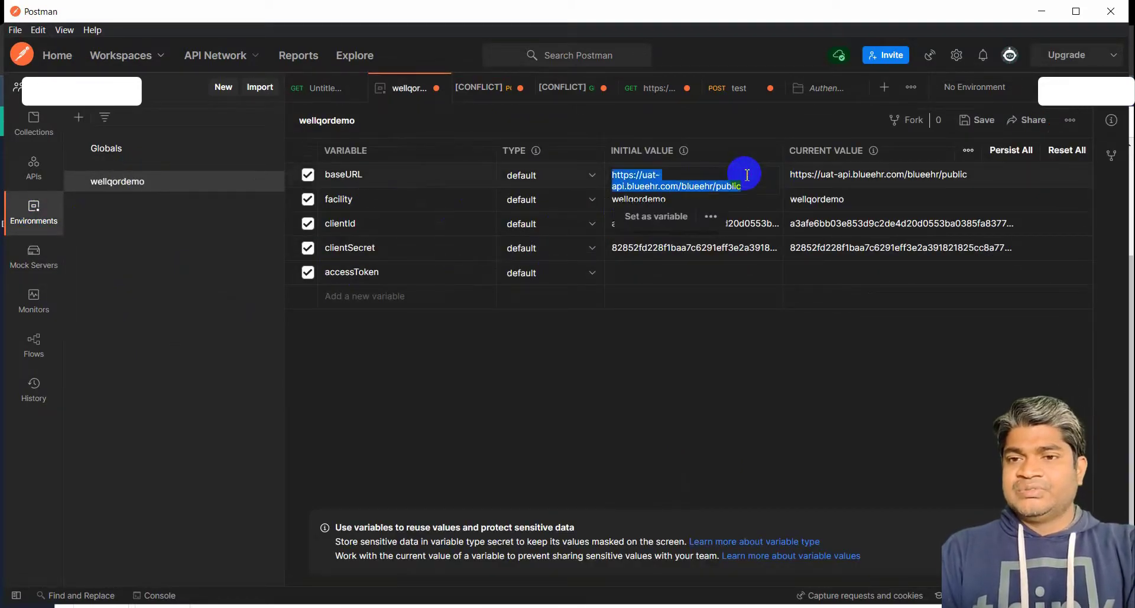
click(466, 602)
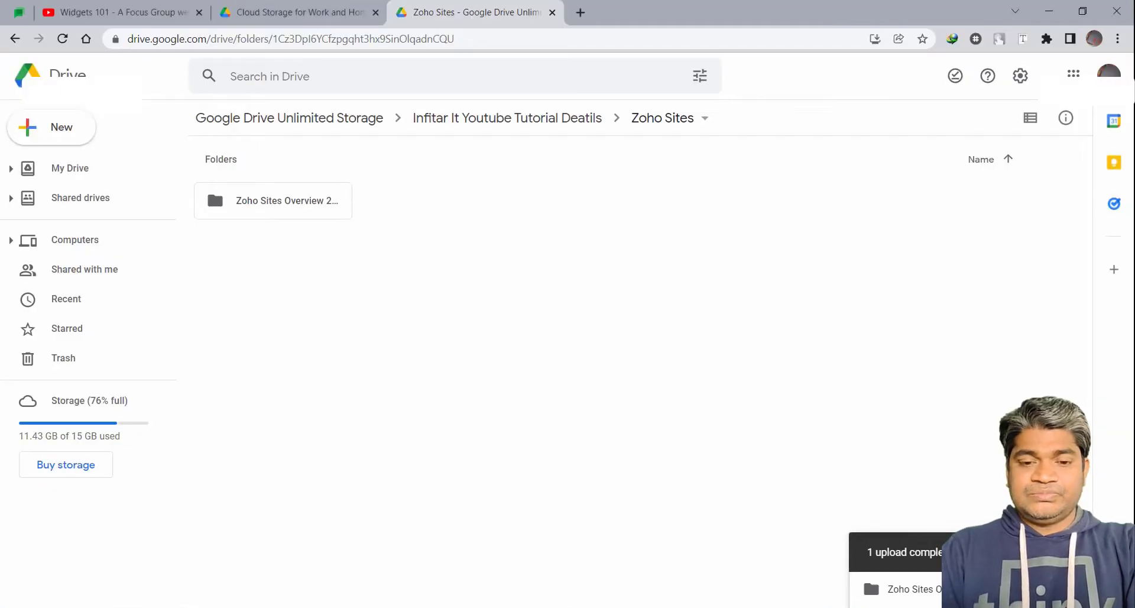
key(alt+Tab)
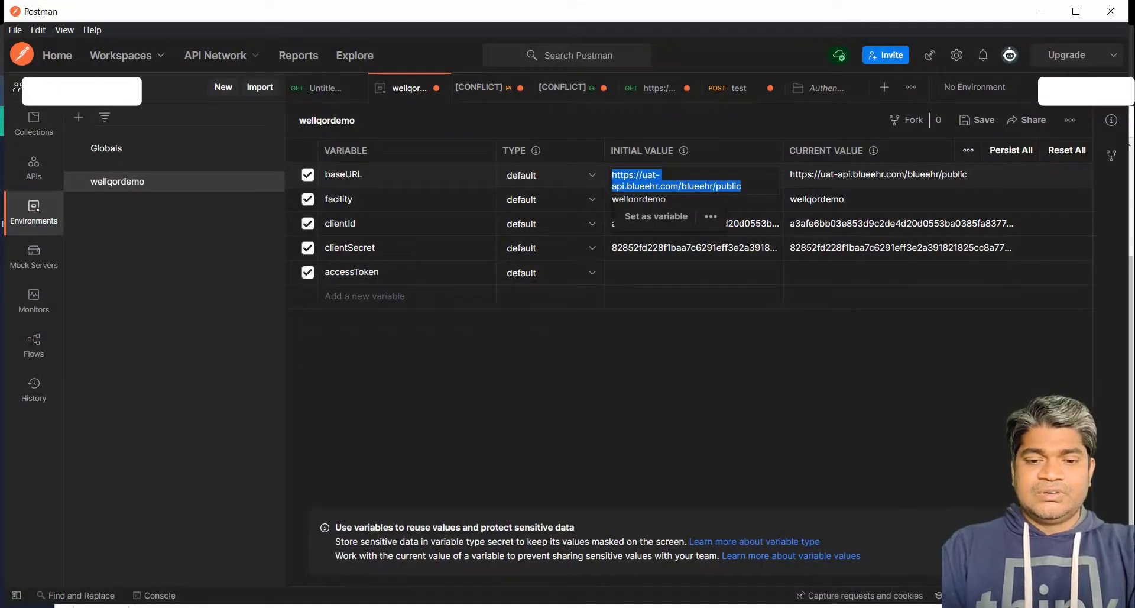
key(alt+Tab)
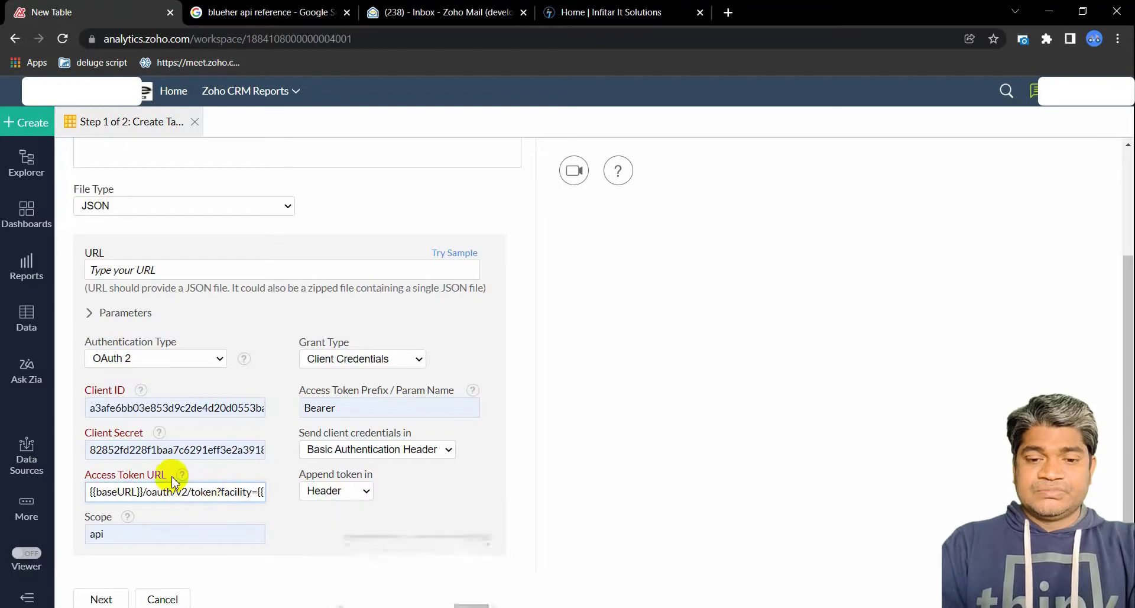
drag(143, 491, 73, 495)
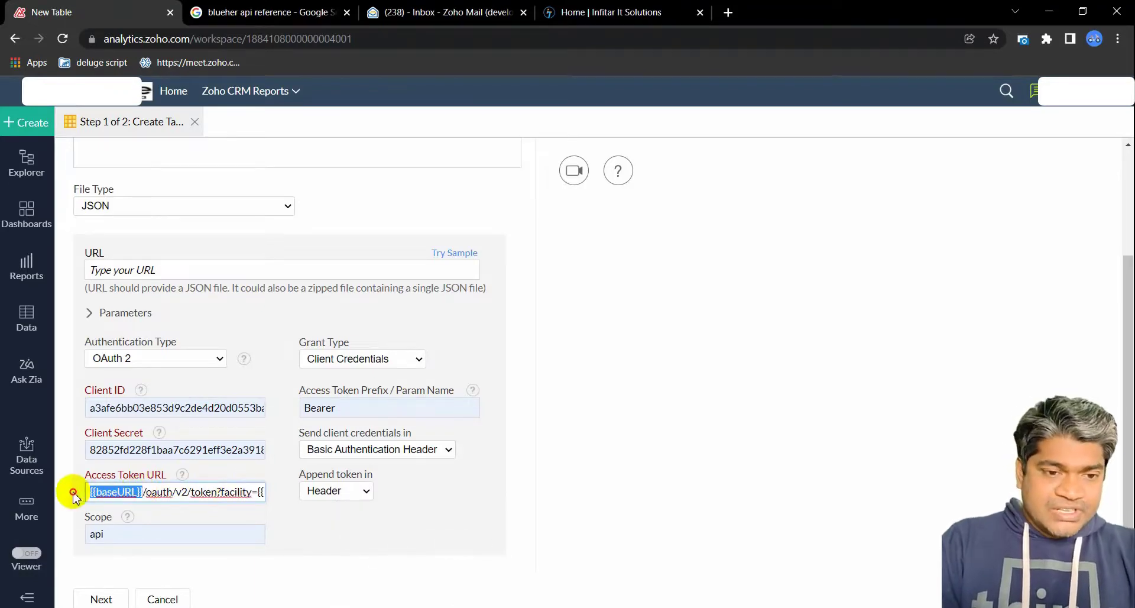
key(ctrl+v)
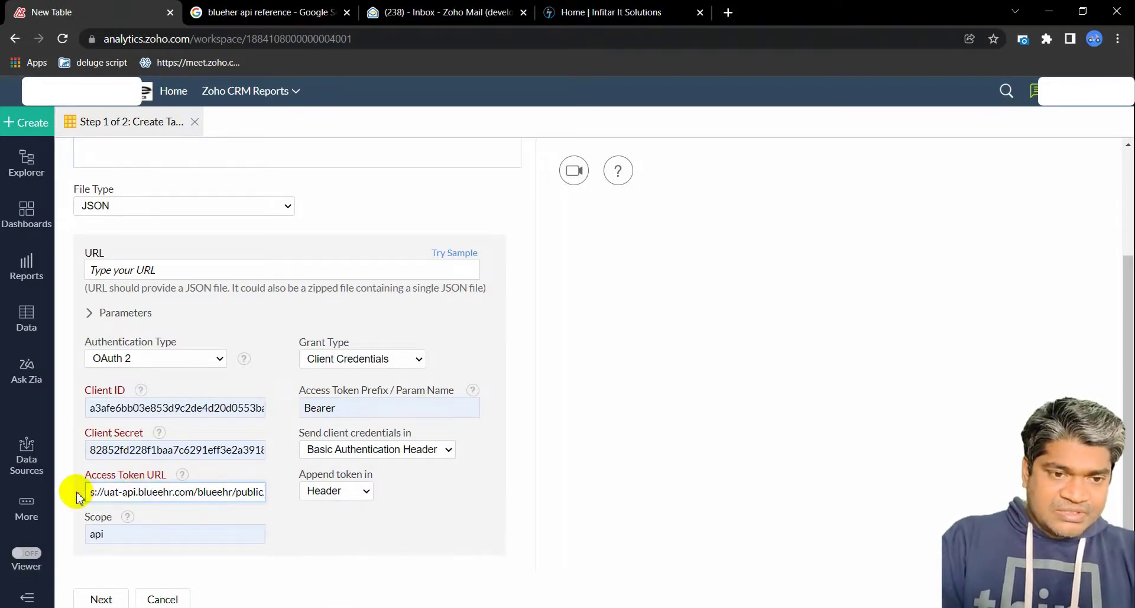
Replace {{facility}} at the end of the Access Token URL with wellqordemo, copied from the facility variable in Postman
key(alt+Tab)
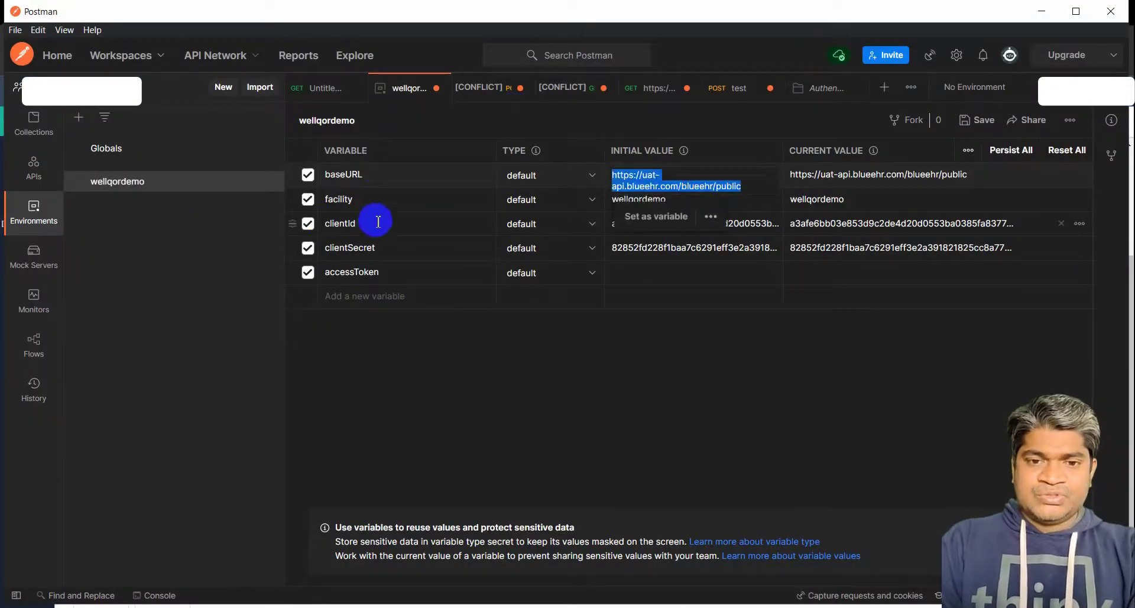
double_click(823, 204)
key(ctrl+c)
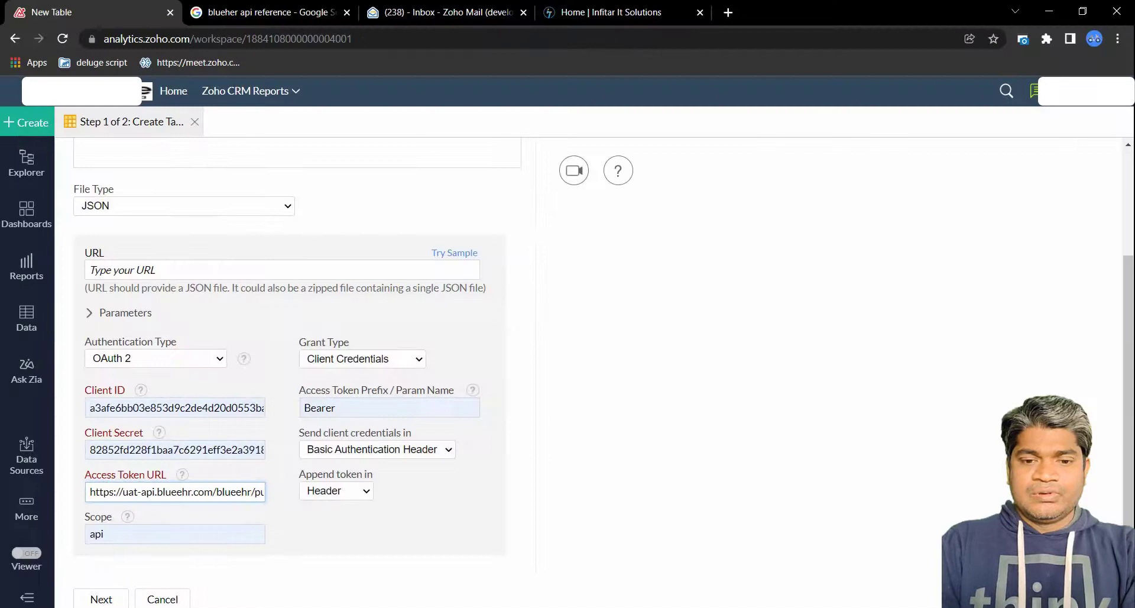
click(220, 492)
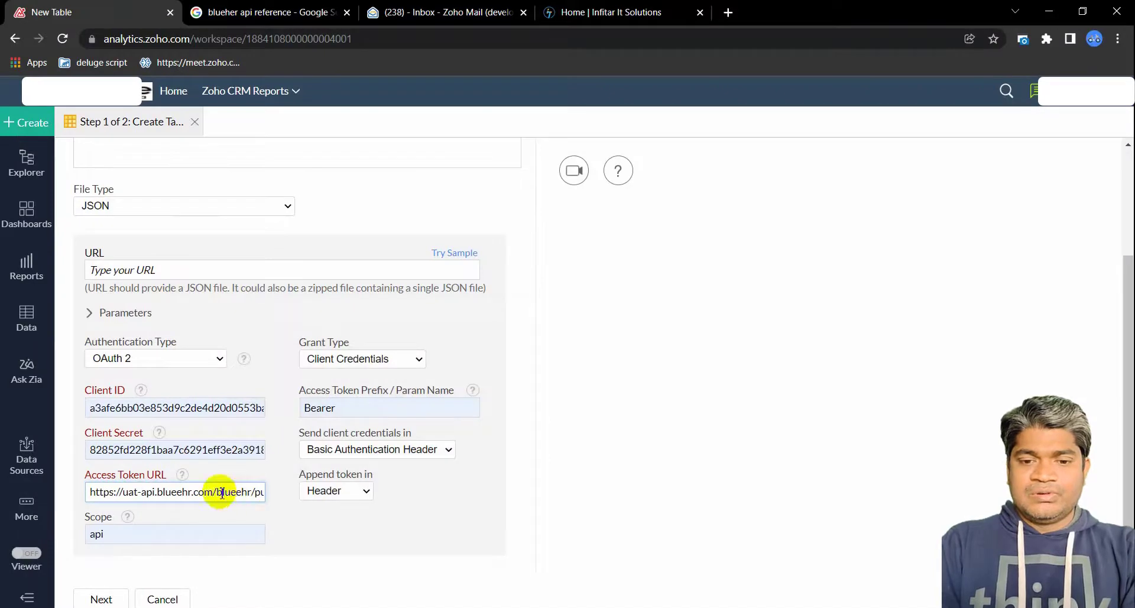
click(257, 496)
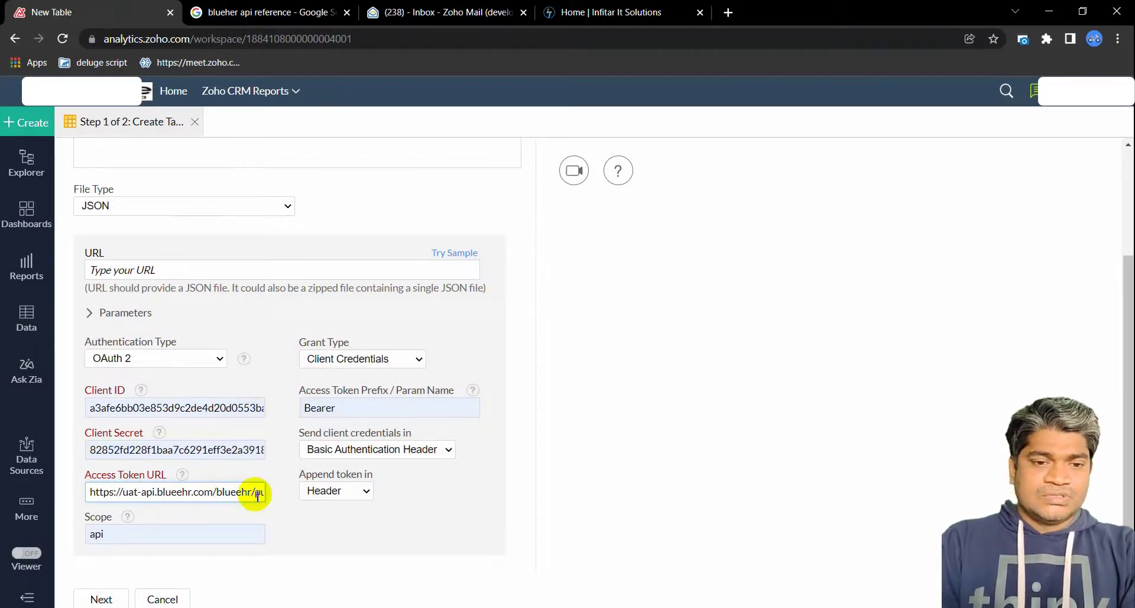
key(Right)
key(Right)
key(Right)
key(Right)
key(Right)
key(Right)
key(Right)
key(Right)
key(Right)
key(Right)
key(Right)
key(Right)
key(Right)
key(Right)
key(Right)
key(Right)
key(Right)
key(Right)
key(Right)
key(Right)
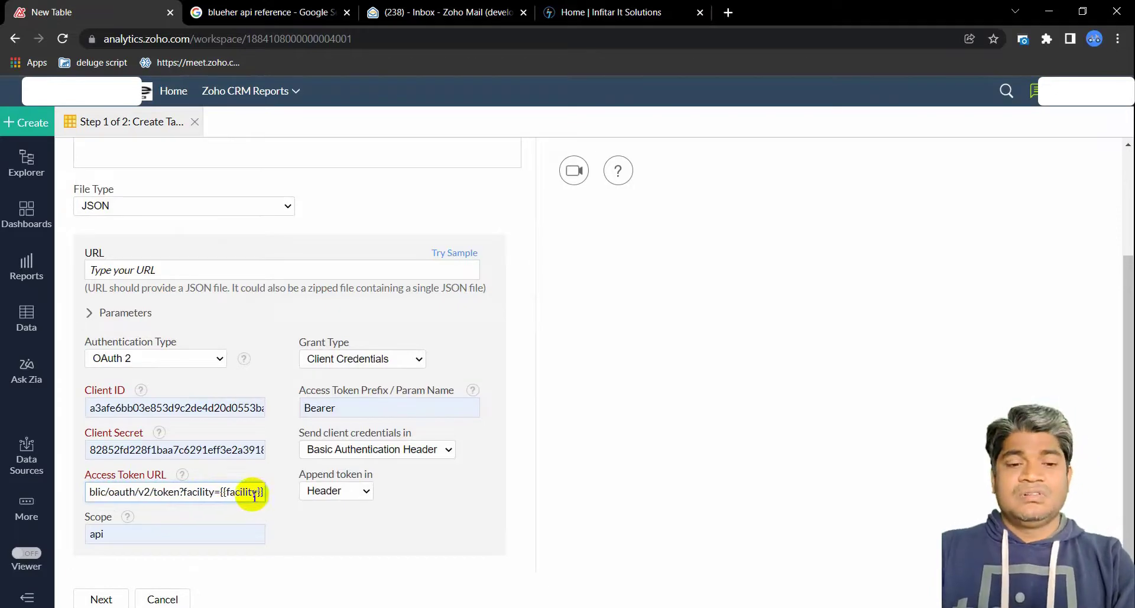
drag(224, 494, 269, 495)
key(ctrl+v)
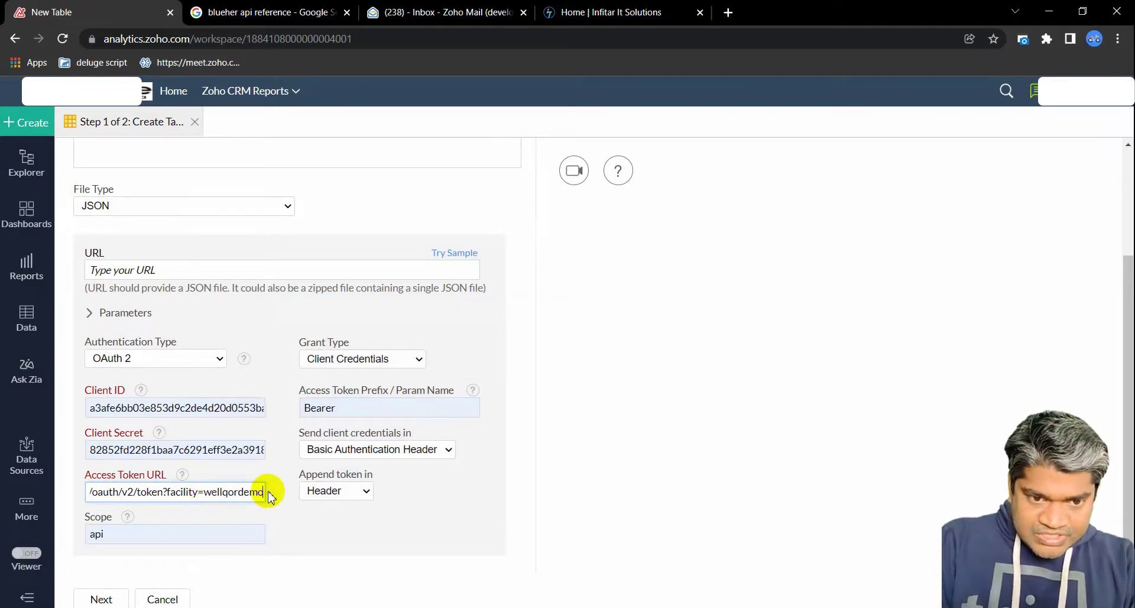
click(271, 507)
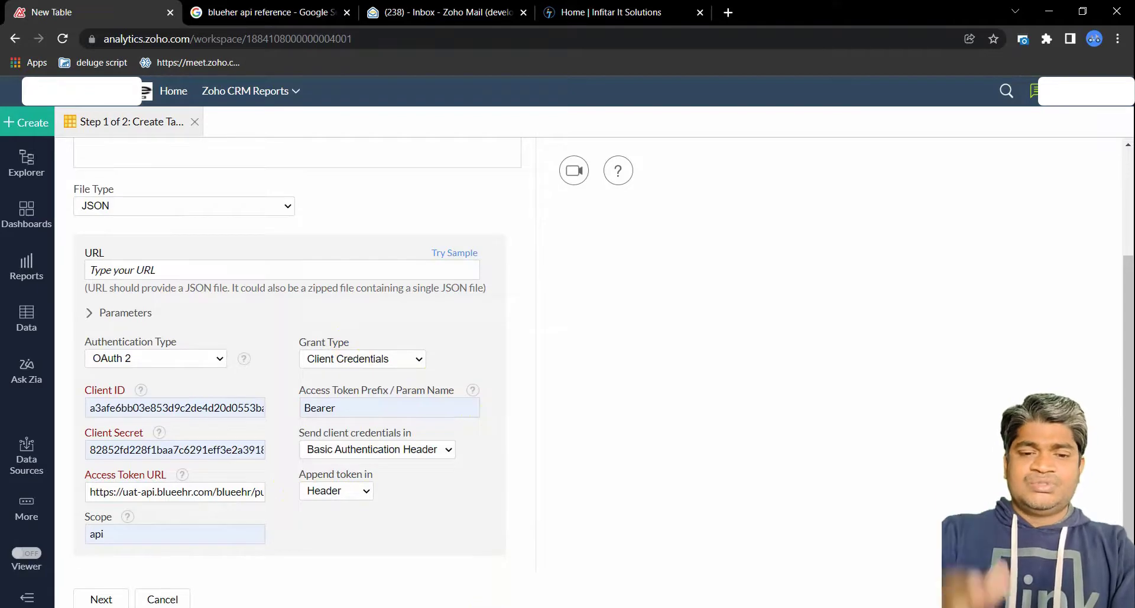
Switch to Postman and send the Patient search request from the Demographics API folder of the blueEHR REST collection
key(alt+Tab)
click(108, 244)
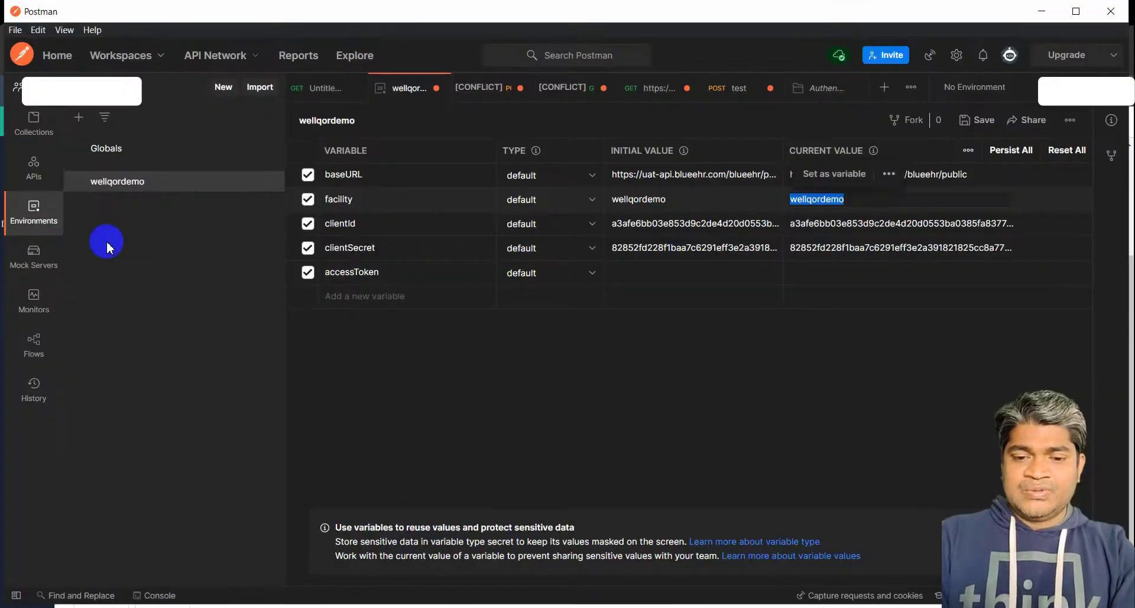
click(34, 125)
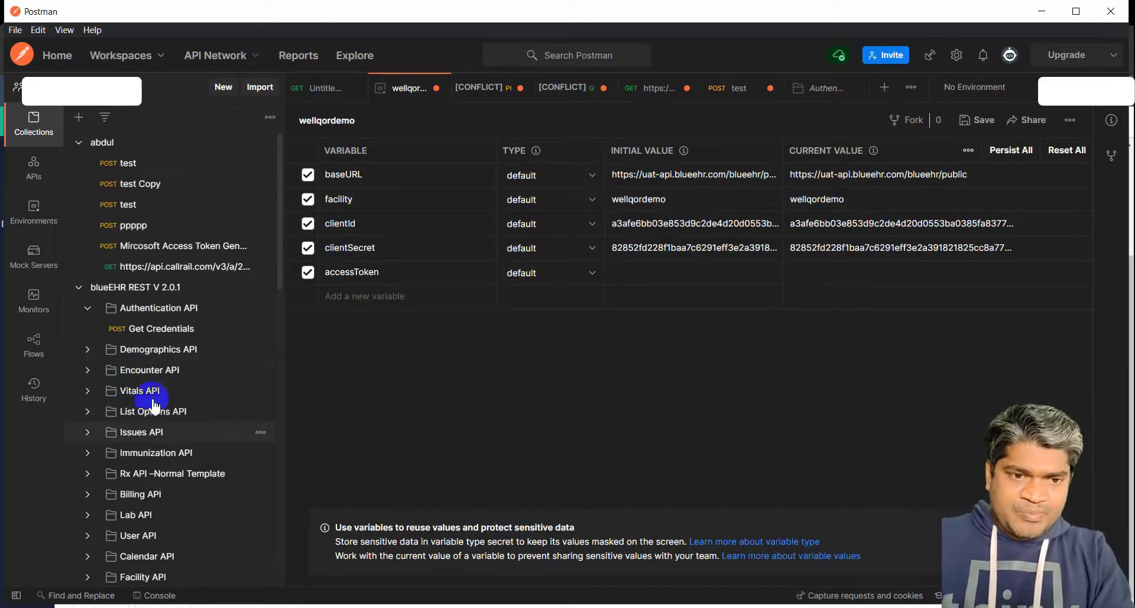
click(99, 355)
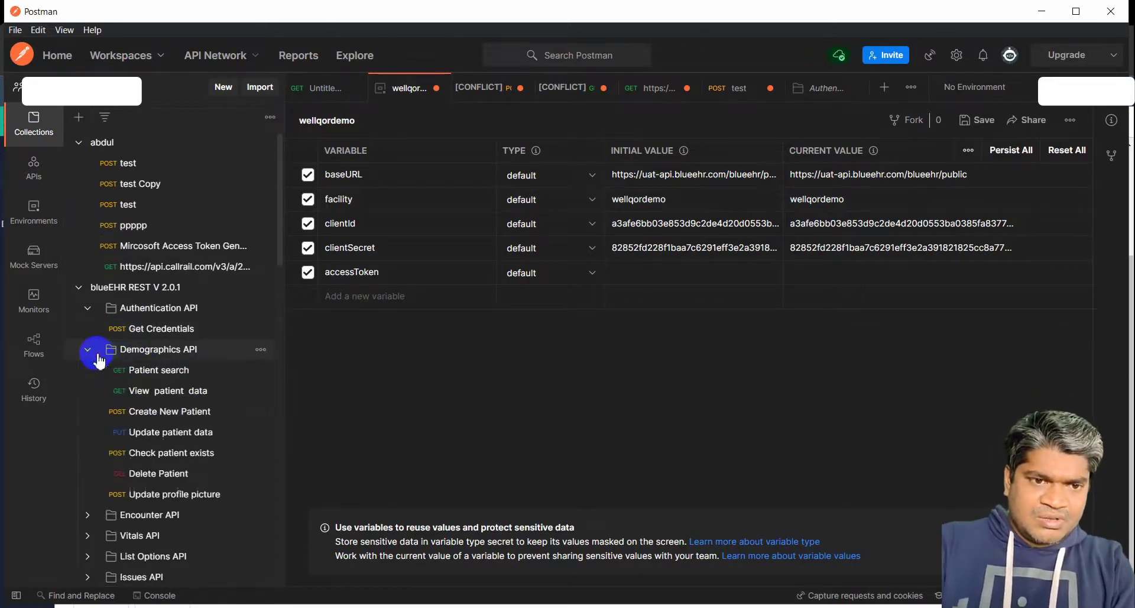
click(175, 374)
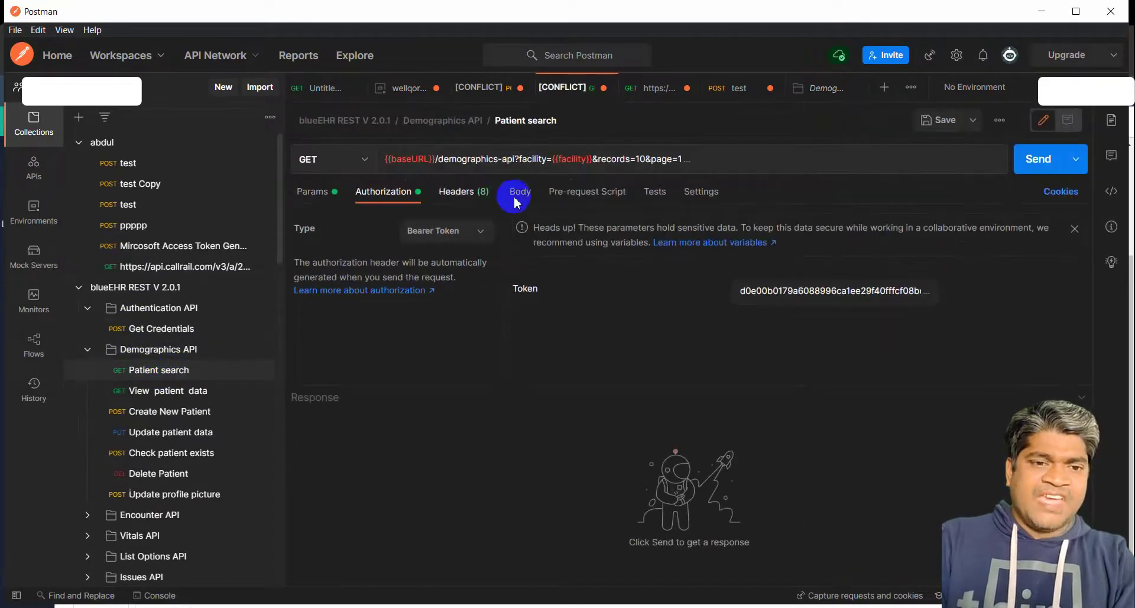
click(716, 158)
key(ctrl+a)
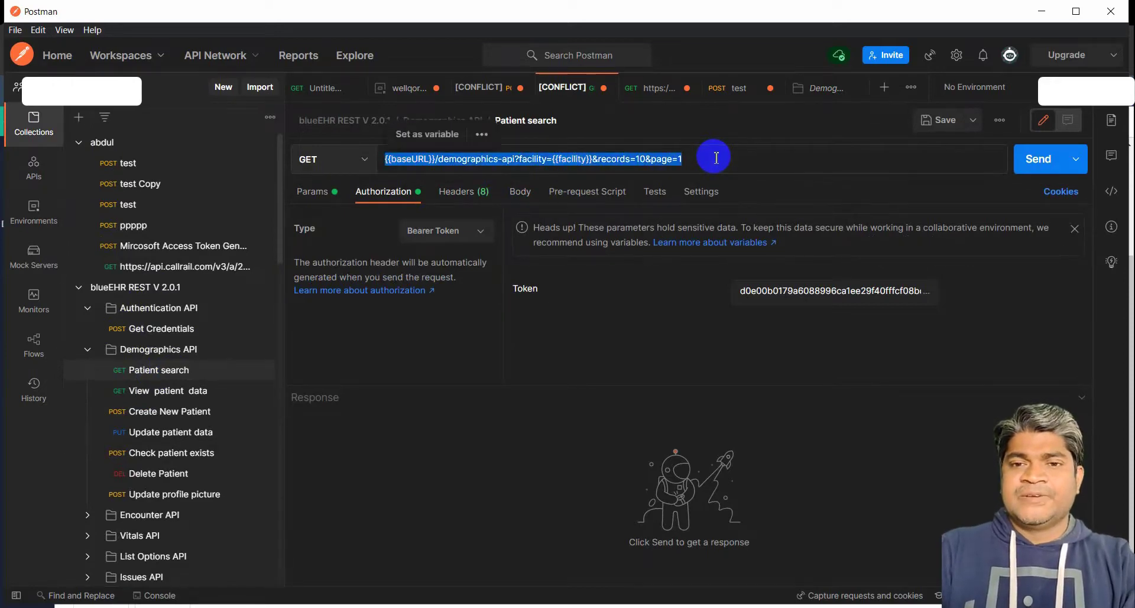
click(1037, 168)
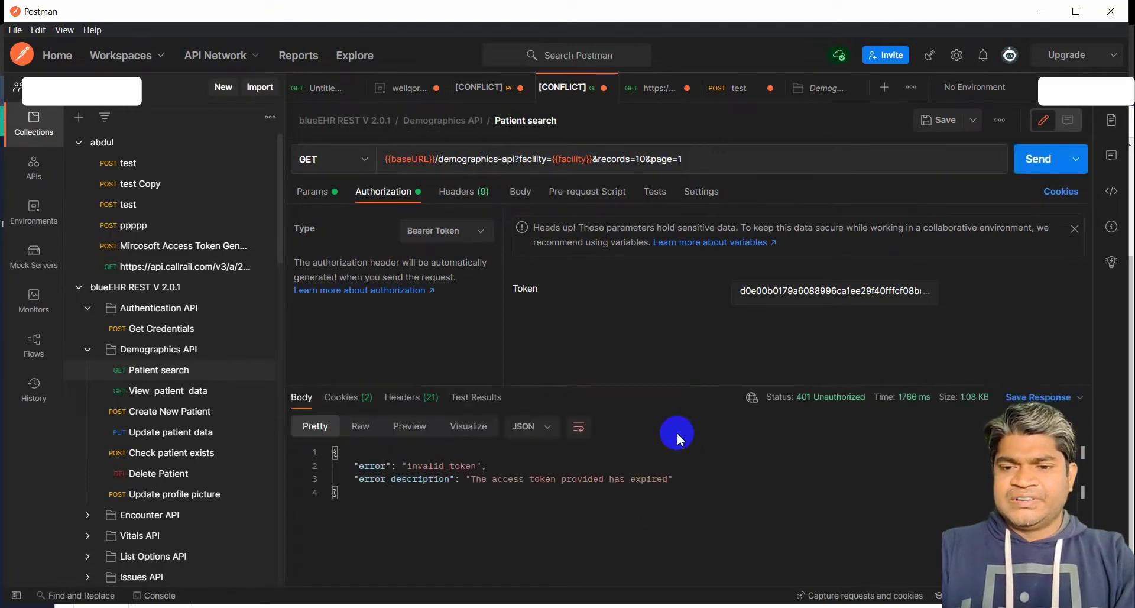
Send the Get Credentials request in the Authentication API folder and copy the access token from its response
click(165, 330)
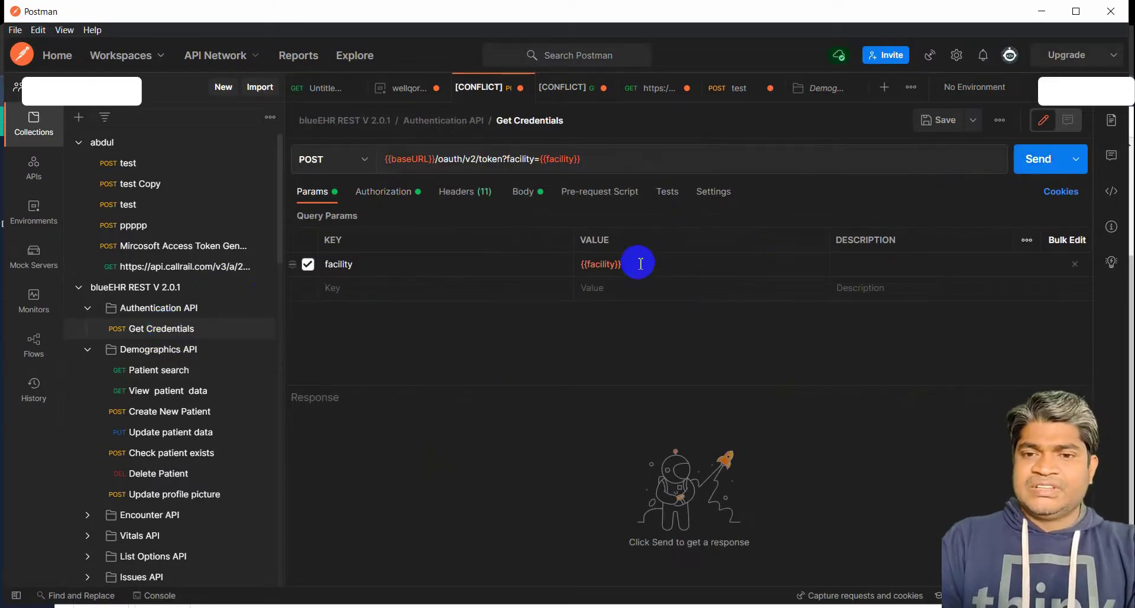
click(1038, 166)
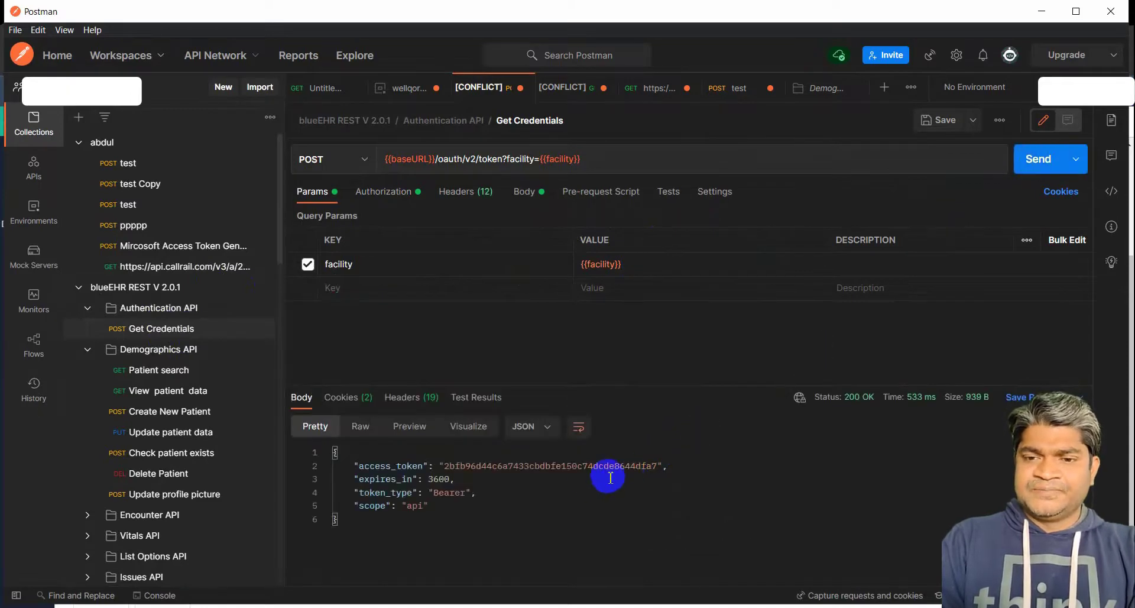
double_click(586, 467)
key(ctrl+c)
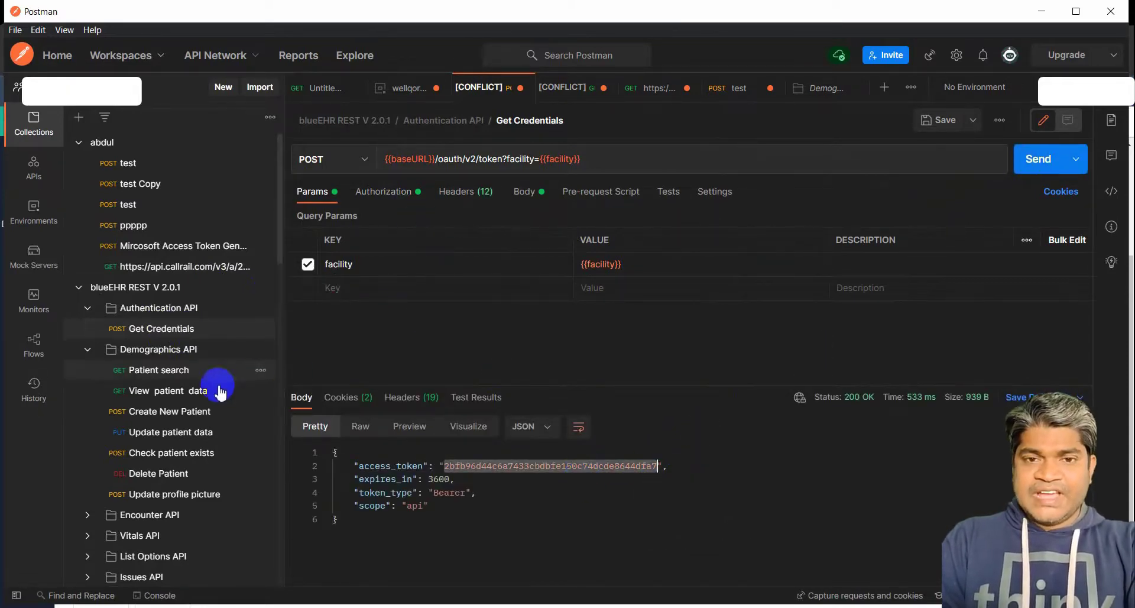
Replace the Bearer Token of the Patient search request with the copied access token and send the request again
click(152, 369)
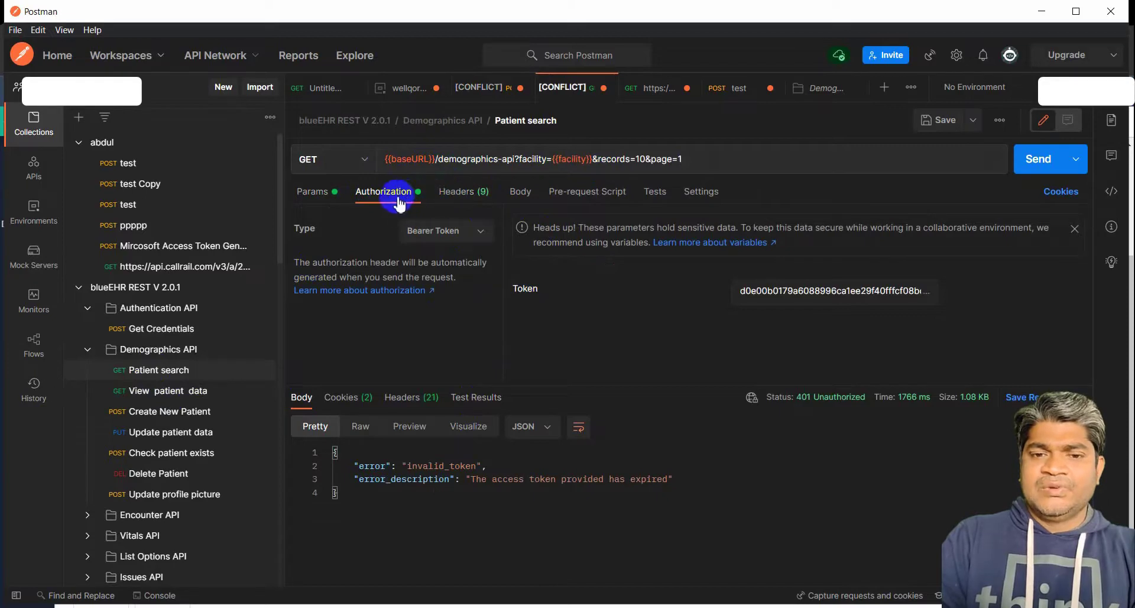
click(825, 299)
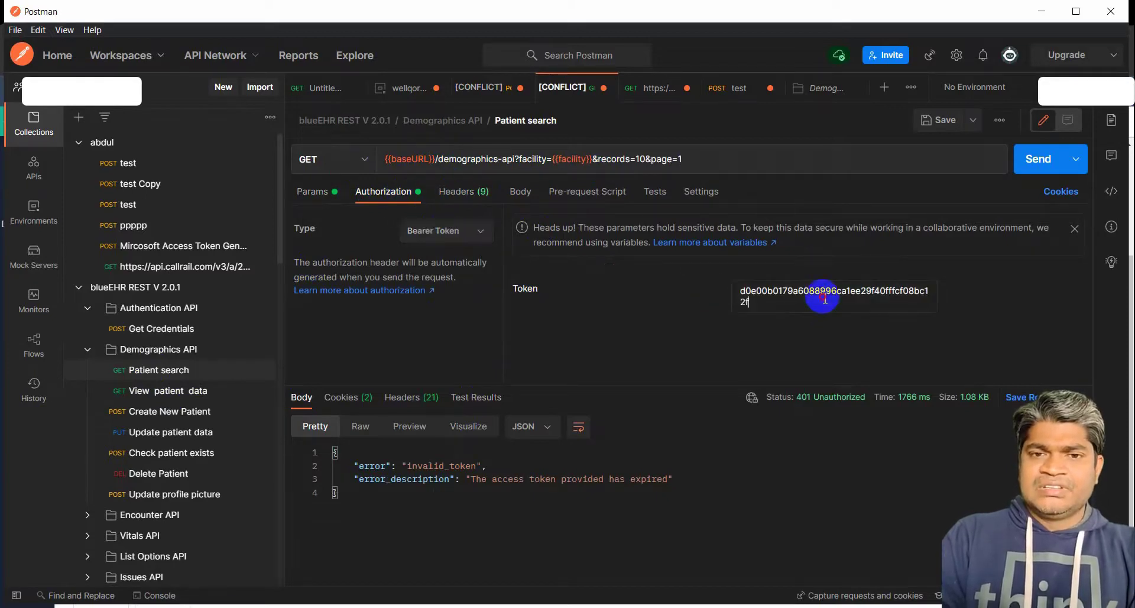
double_click(825, 298)
key(ctrl+v)
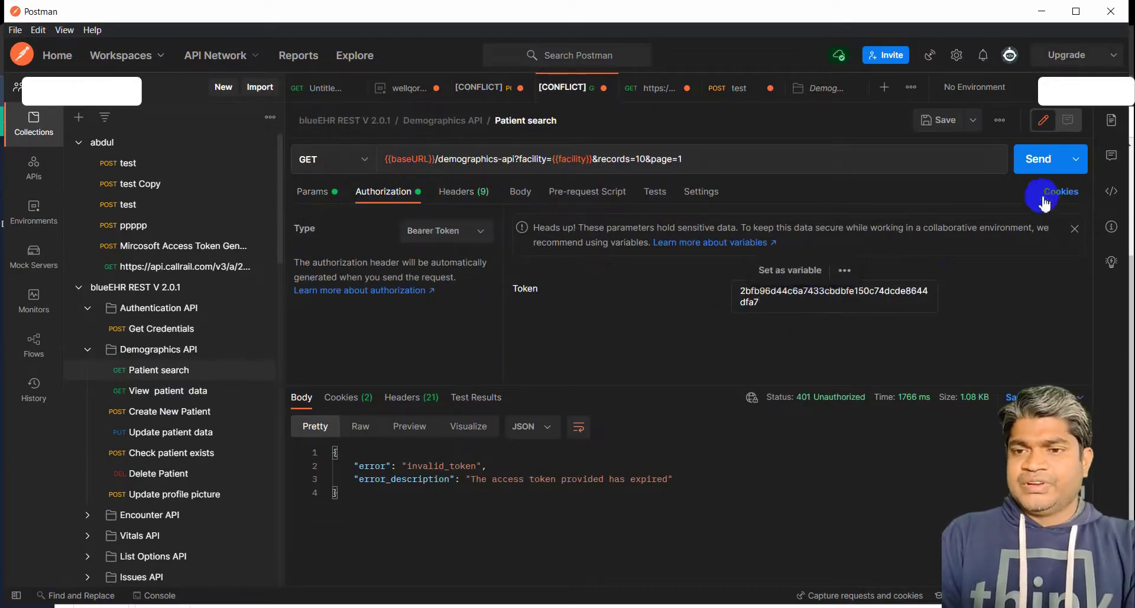
click(1039, 160)
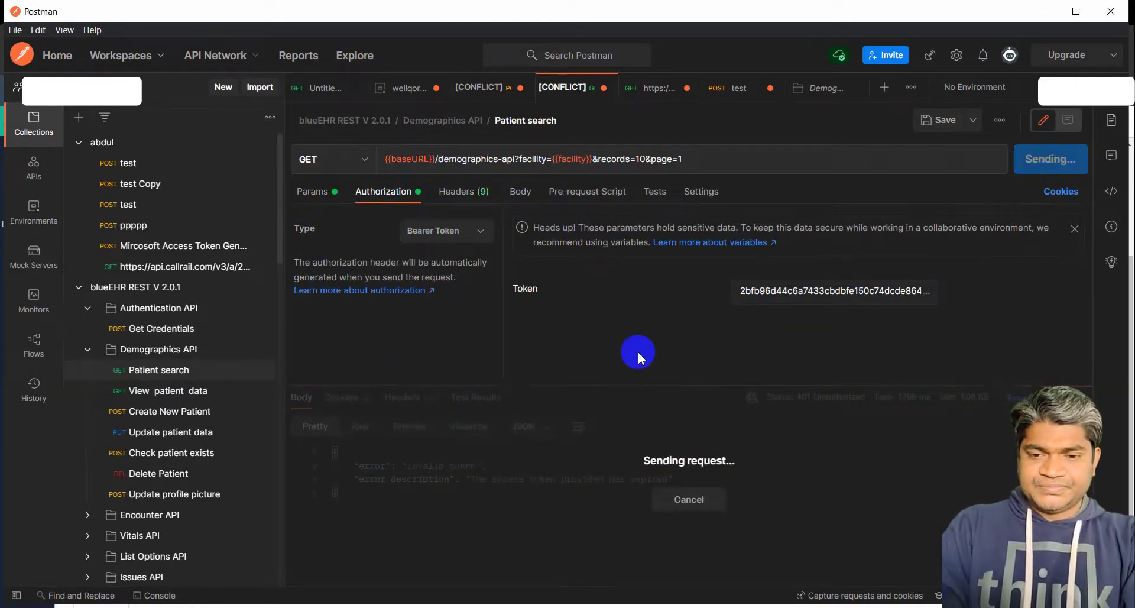
Open the response's "next" link and copy its URL through facility=api-orthosports, without the keyword, records and page parameters, into the URL field in Zoho Analytics
scroll(681, 478, down, 3)
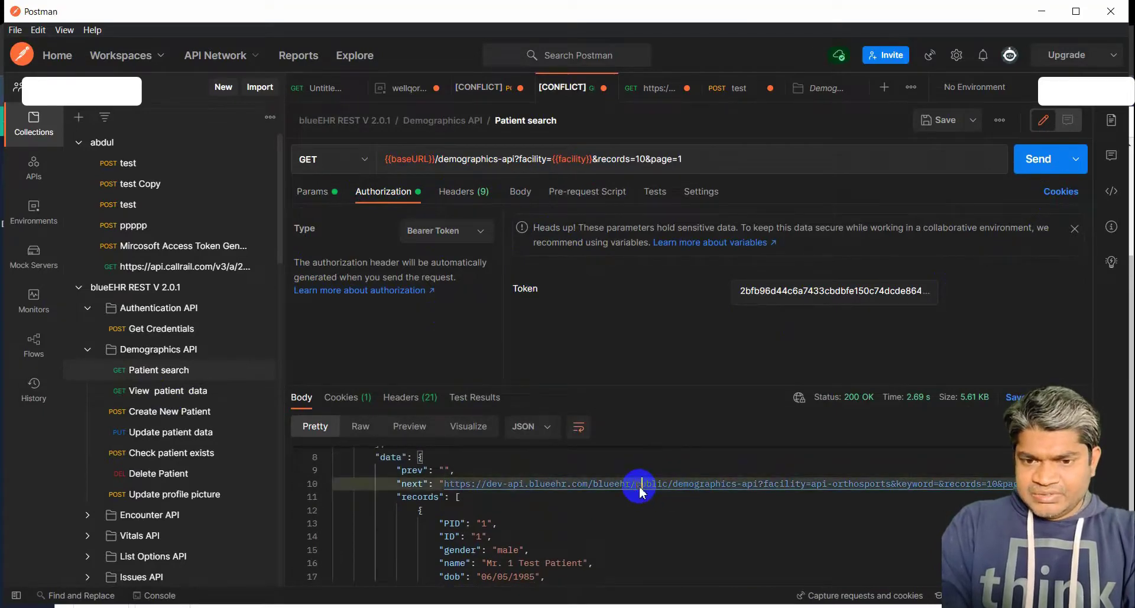
click(647, 484)
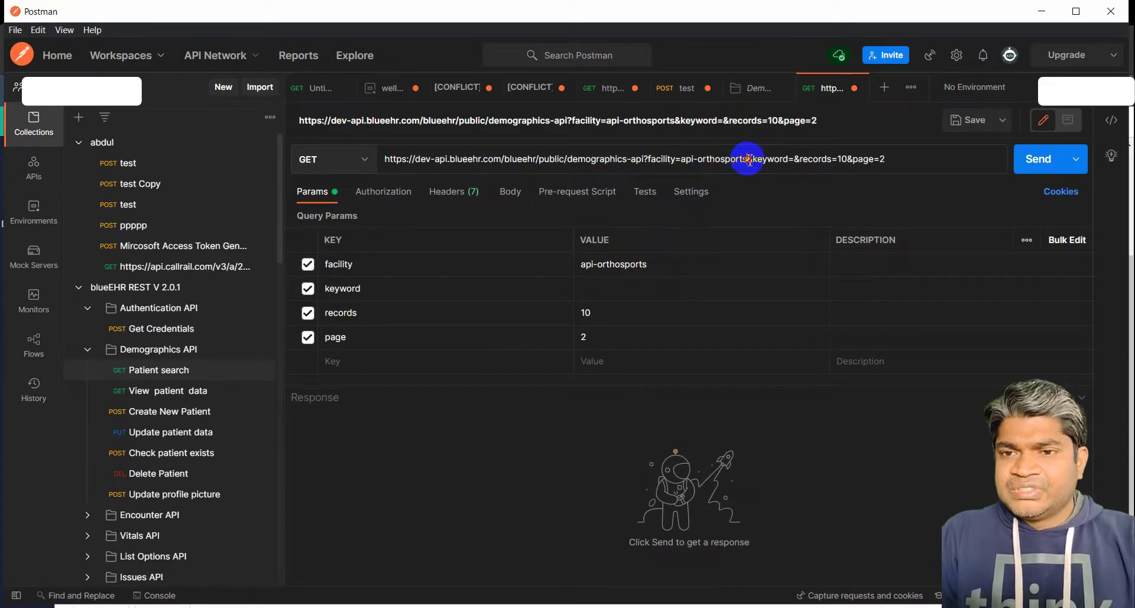
drag(748, 159, 376, 168)
key(ctrl+c)
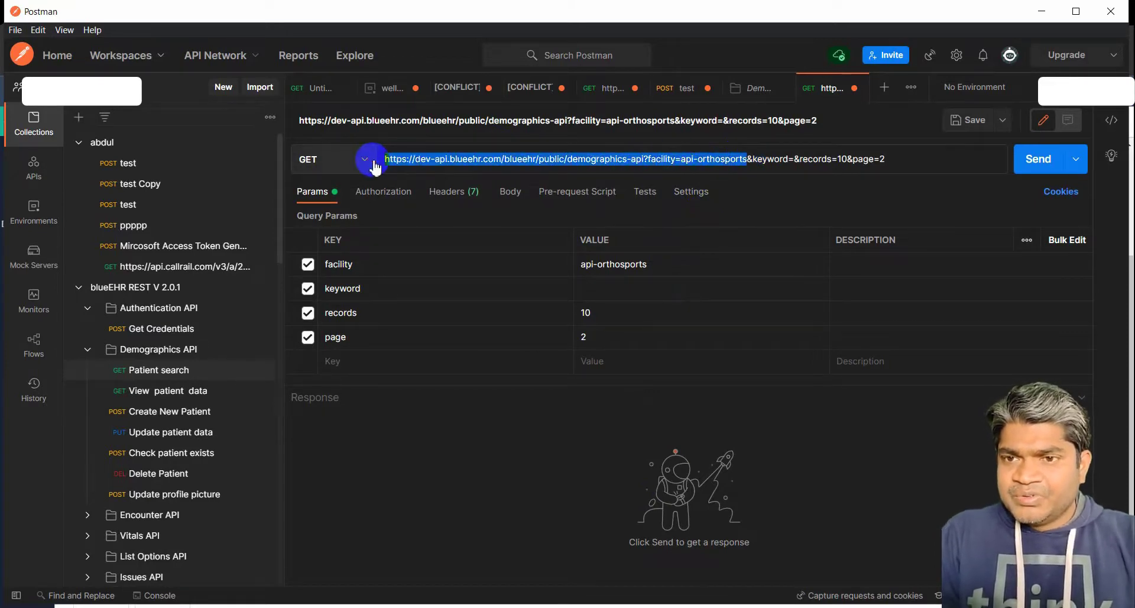
mouse_move(431, 607)
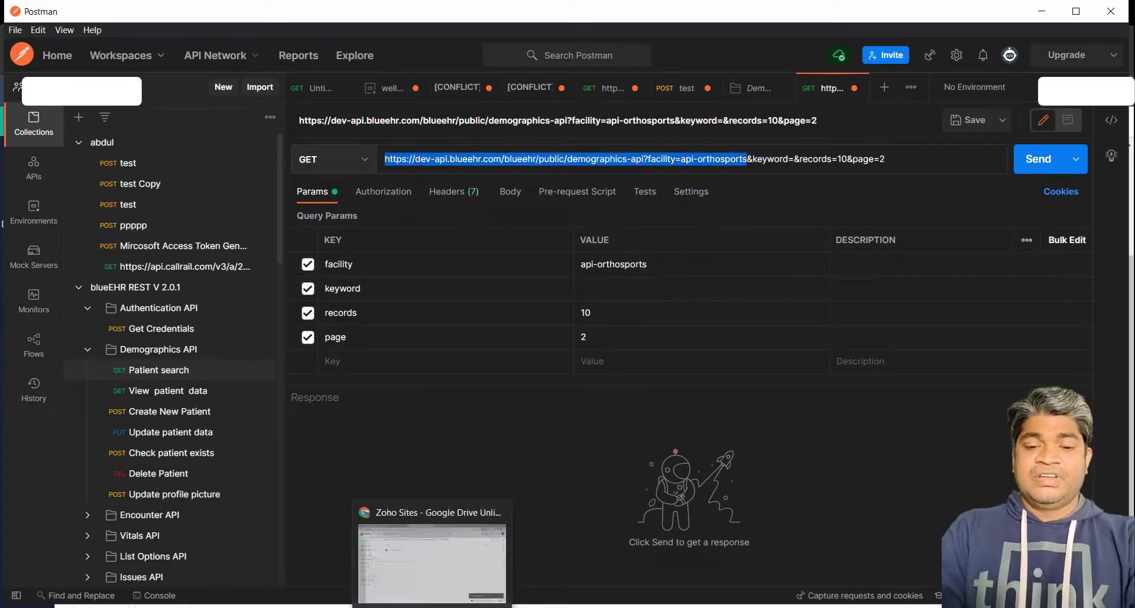
click(455, 606)
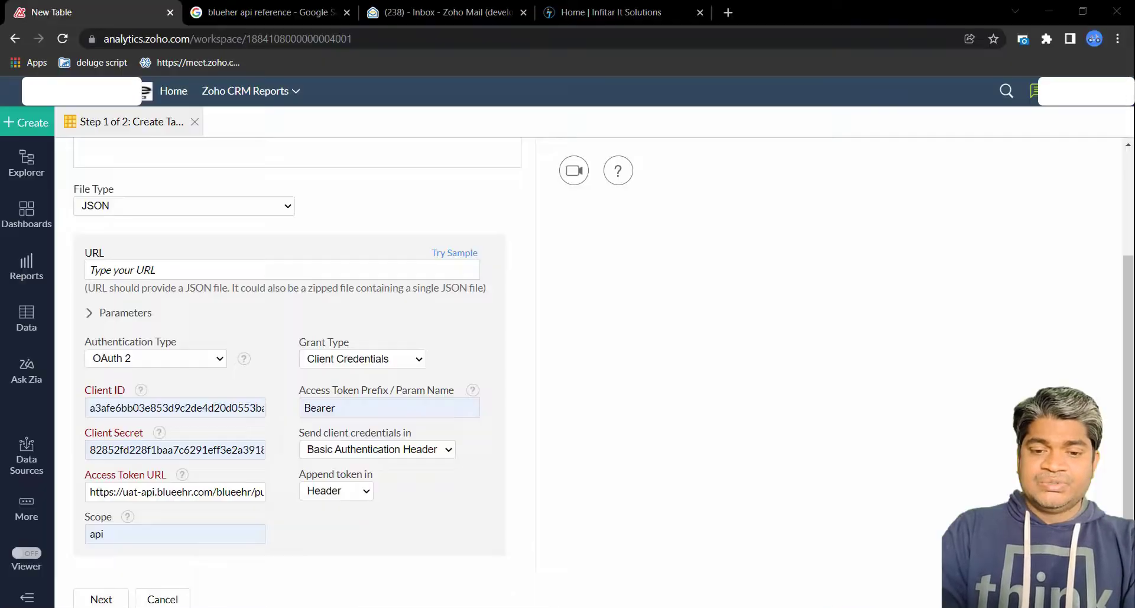
click(274, 273)
key(ctrl+v)
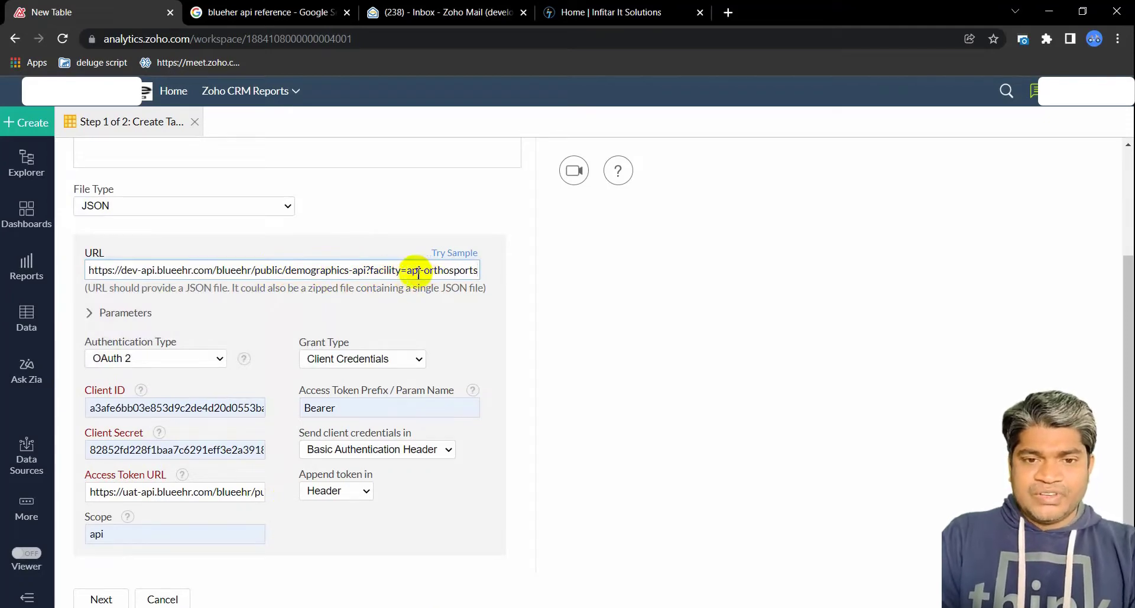
Replace api-orthosports at the end of the data URL with wellqordemo, copied from the Access Token URL
drag(231, 492, 278, 500)
double_click(247, 494)
key(ctrl+c)
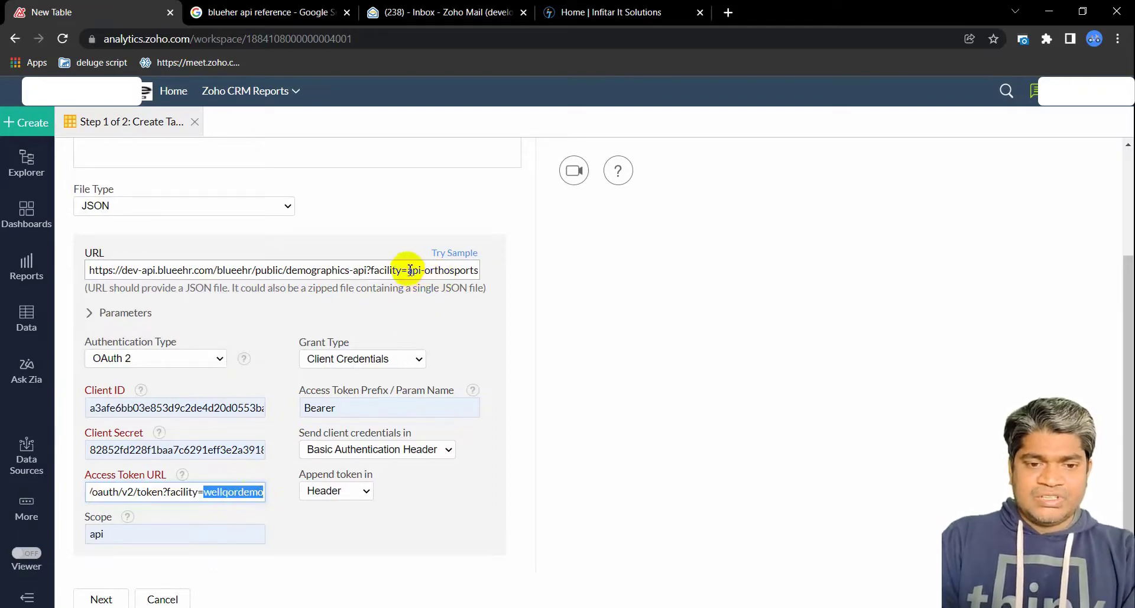
drag(411, 269, 481, 275)
key(ctrl+v)
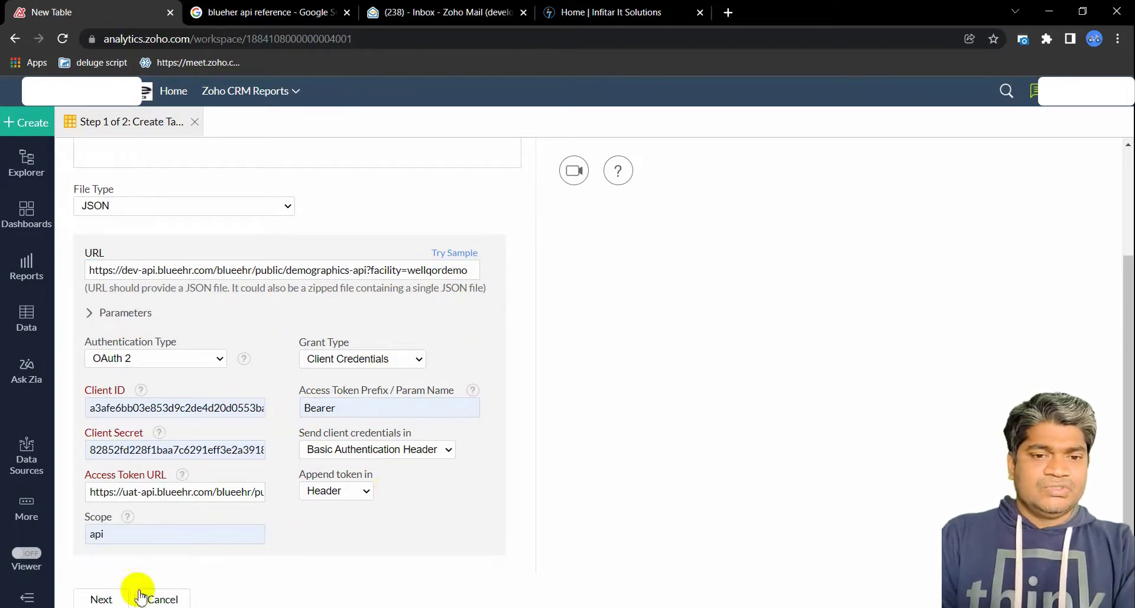
Rename the table as InfitarIT and continue to the second import step with the data preview
click(105, 599)
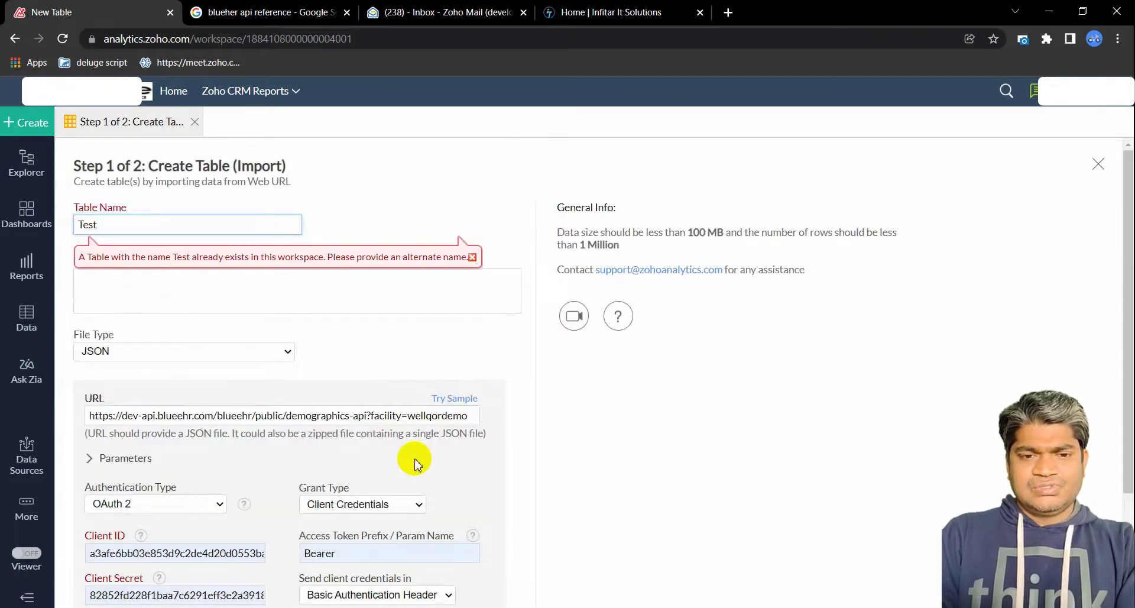
double_click(187, 229)
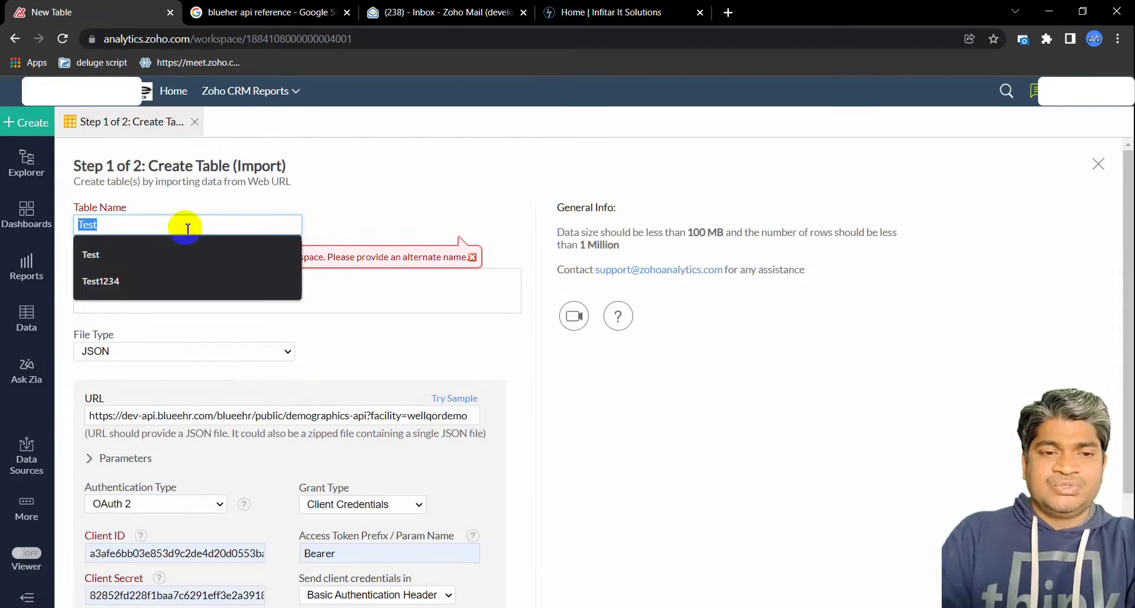
text(InfitarIT)
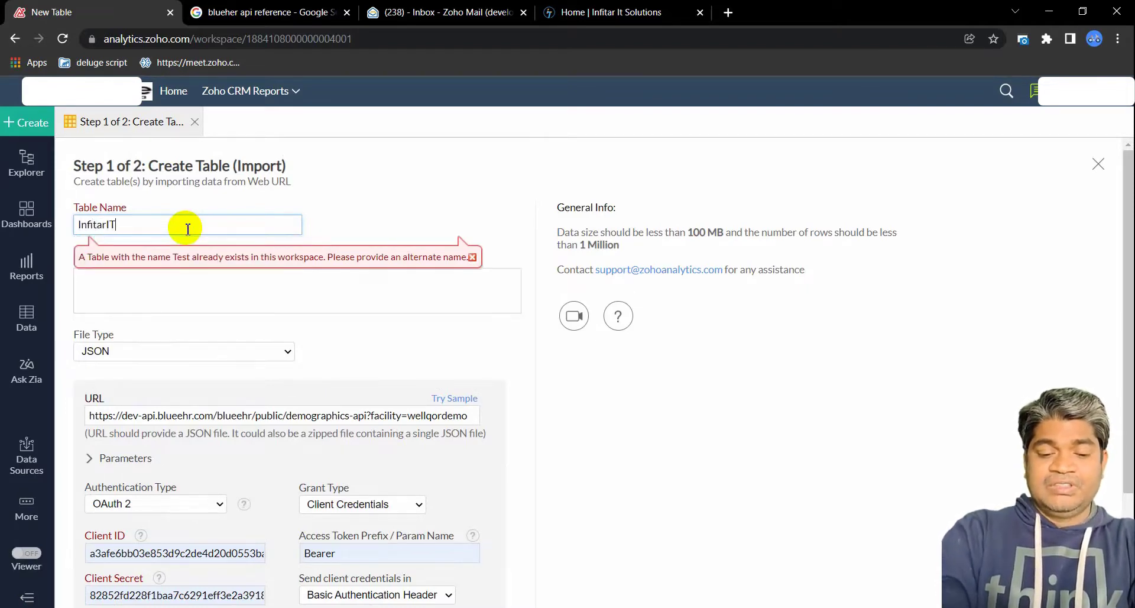
scroll(398, 408, down, 2)
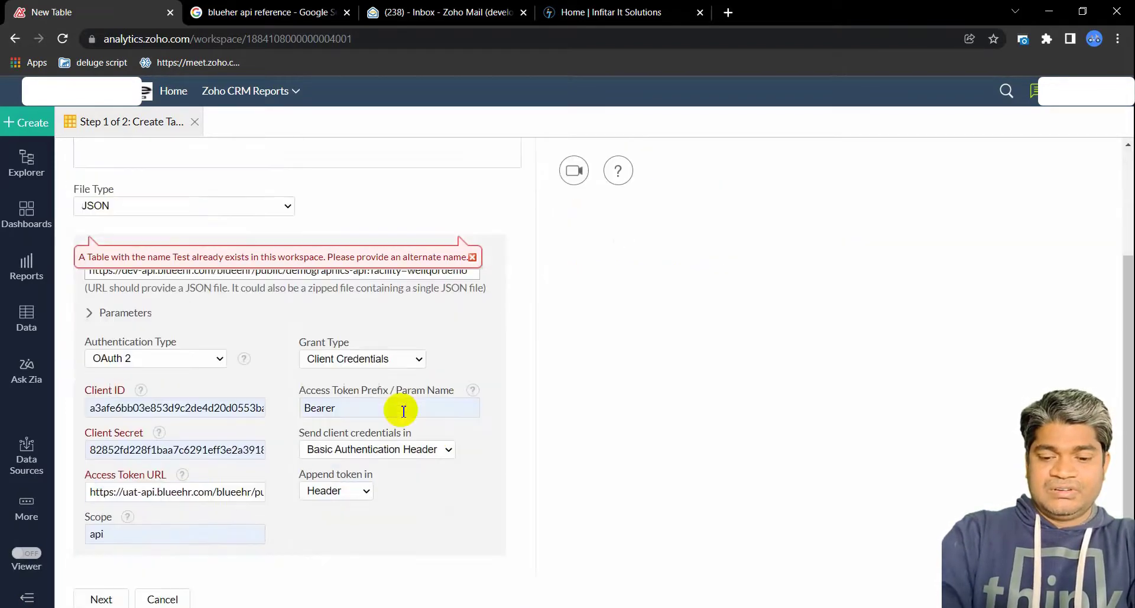
click(102, 597)
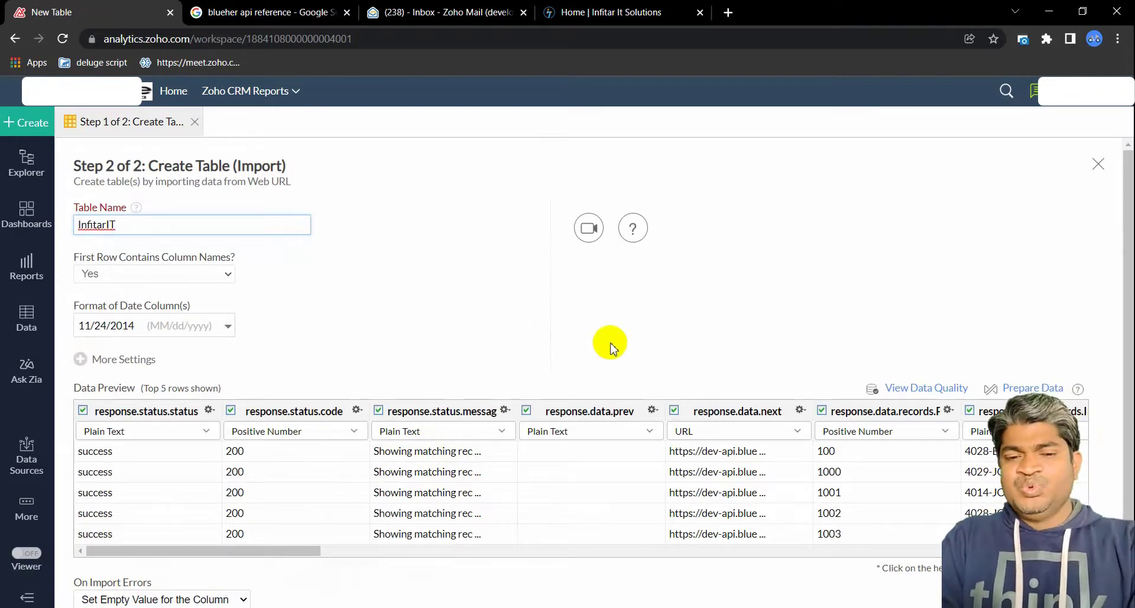
scroll(612, 346, down, 2)
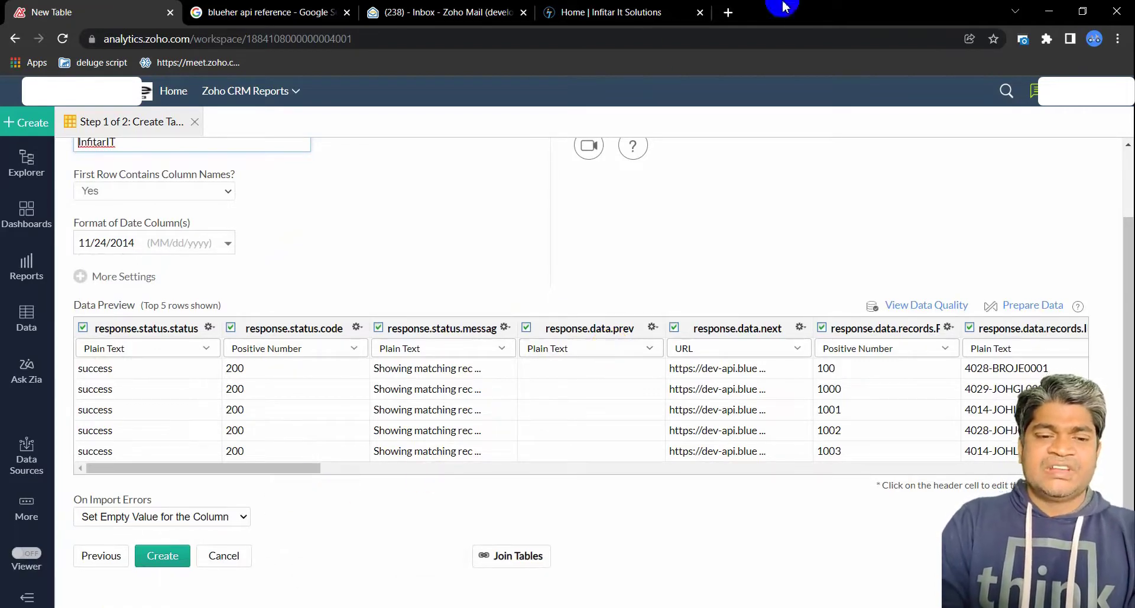
Search Google for BlueEHR in a new browser tab, look through the blueEHR home page, and return to the Zoho Analytics import
click(731, 13)
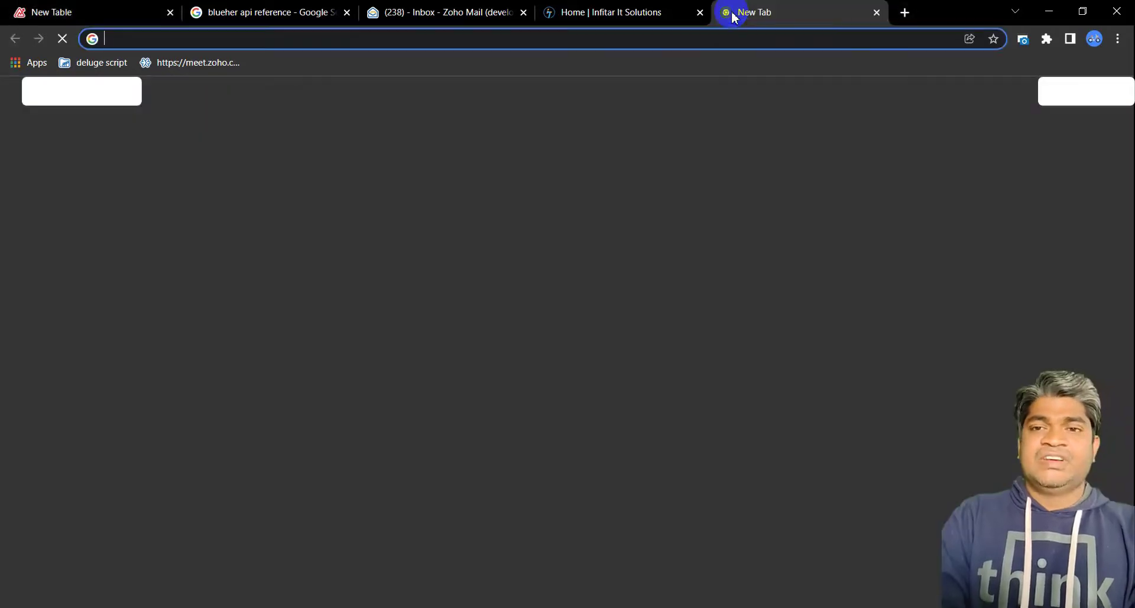
text(Blue)
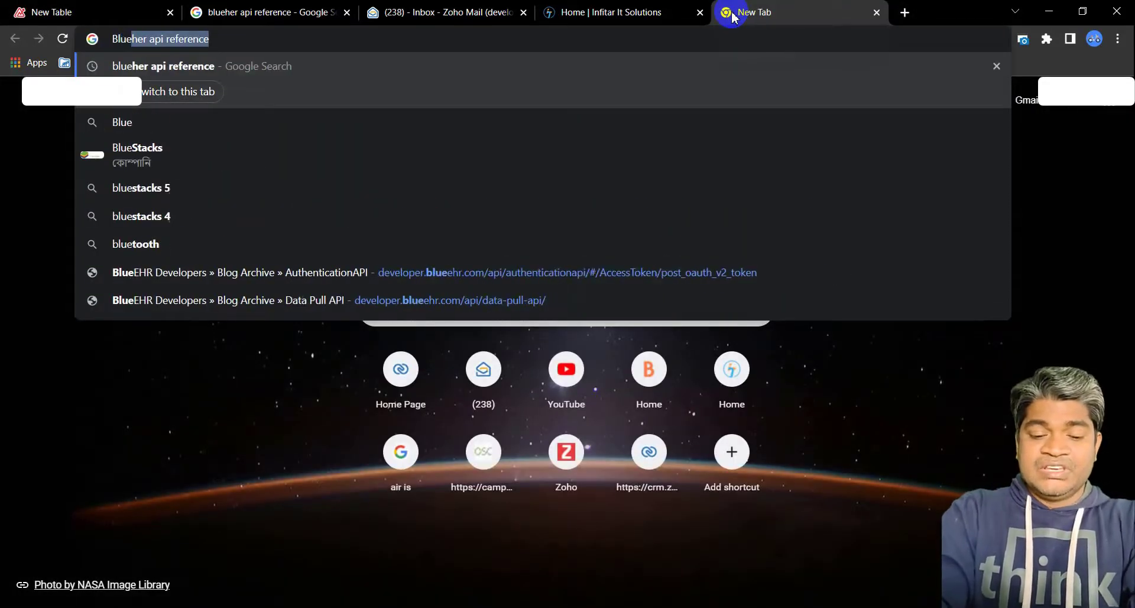
text(EHR)
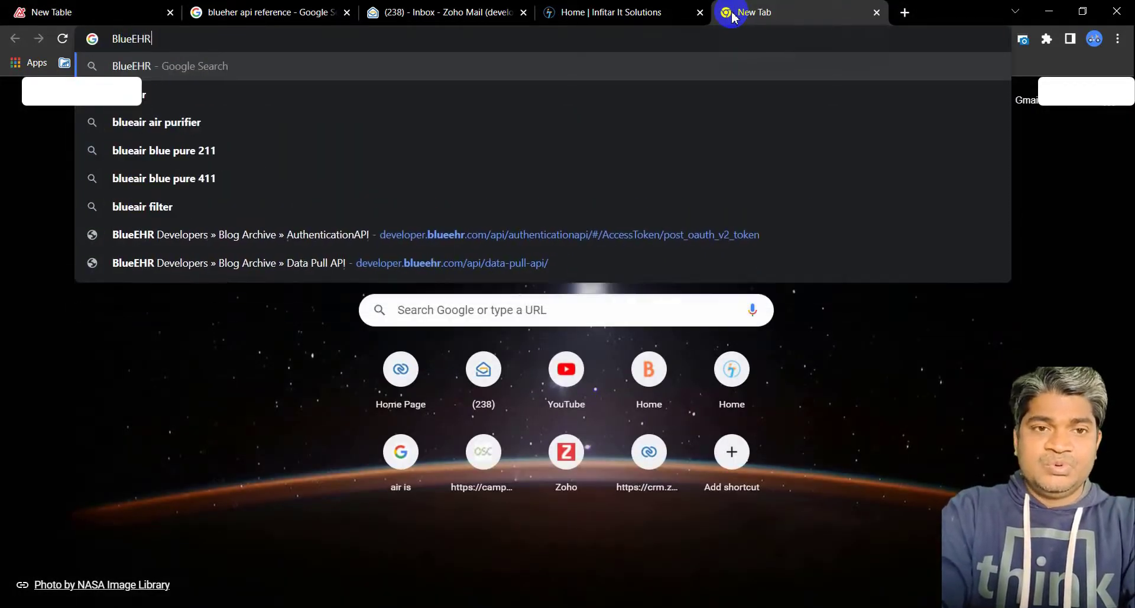
key(Return)
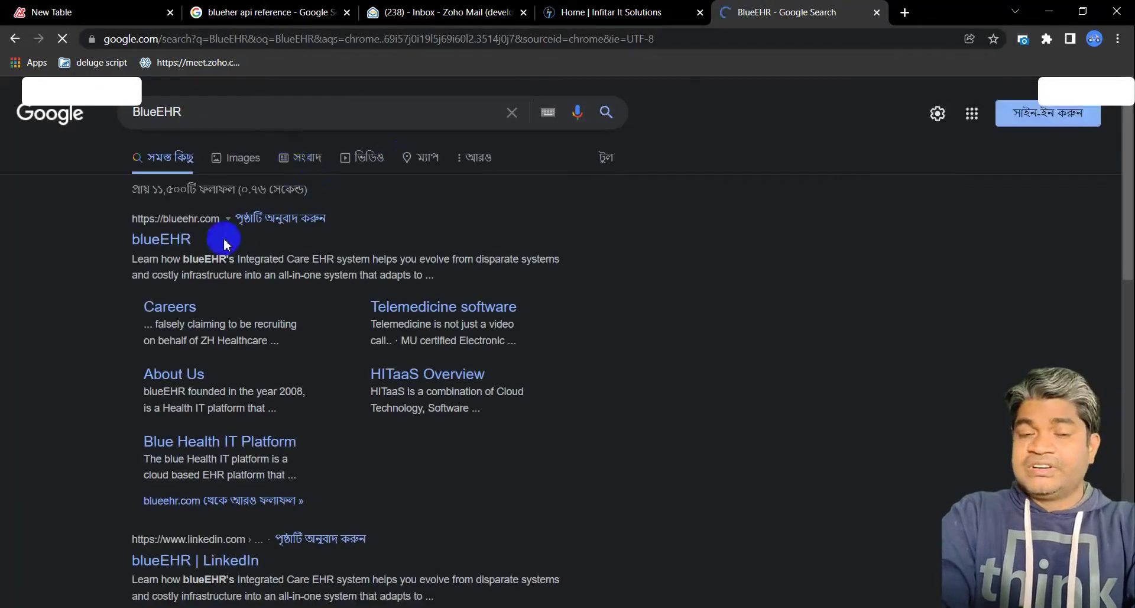
click(179, 244)
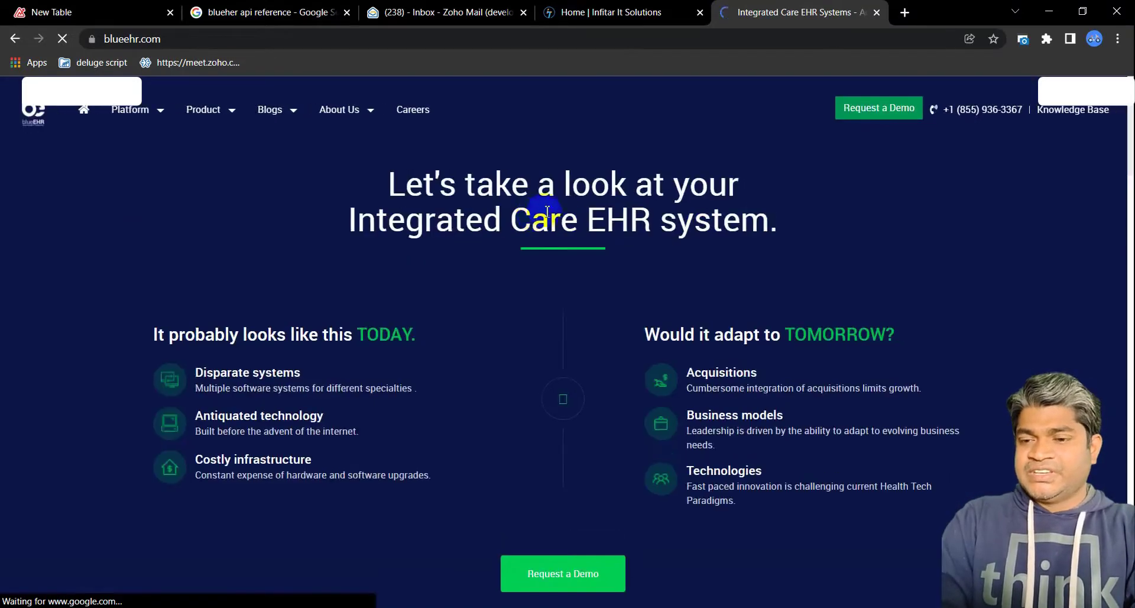
scroll(836, 436, down, 5)
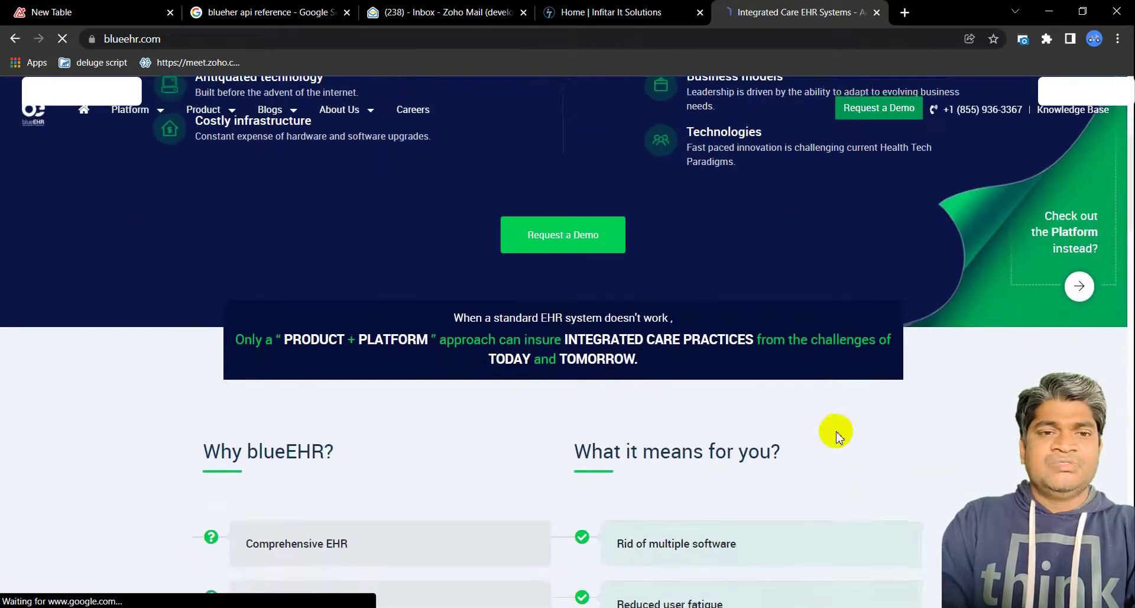
scroll(837, 433, down, 10)
scroll(838, 433, up, 16)
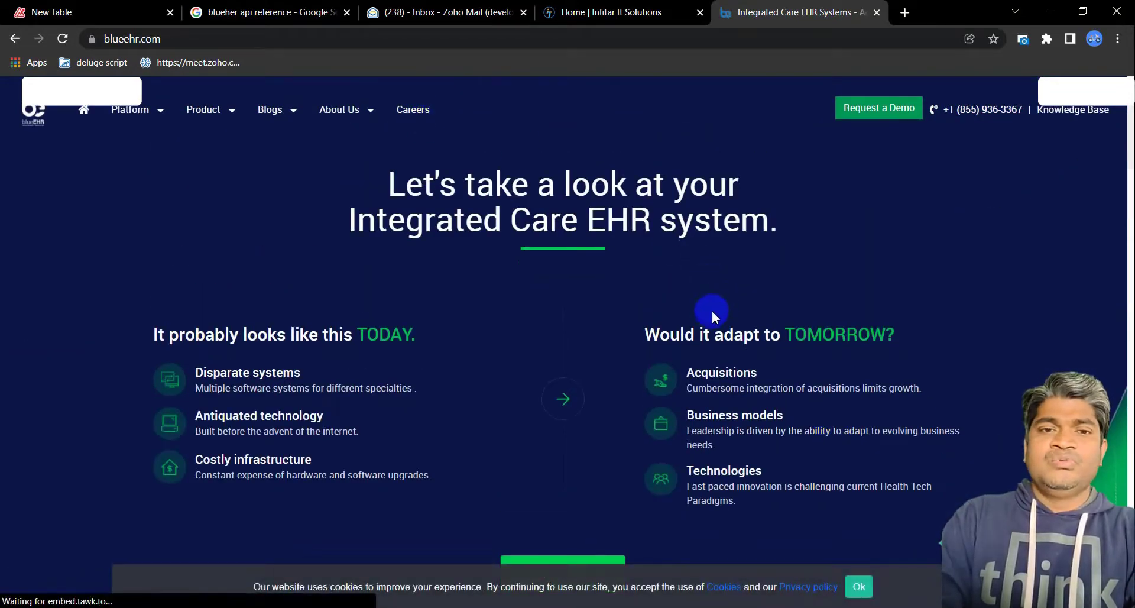
click(69, 6)
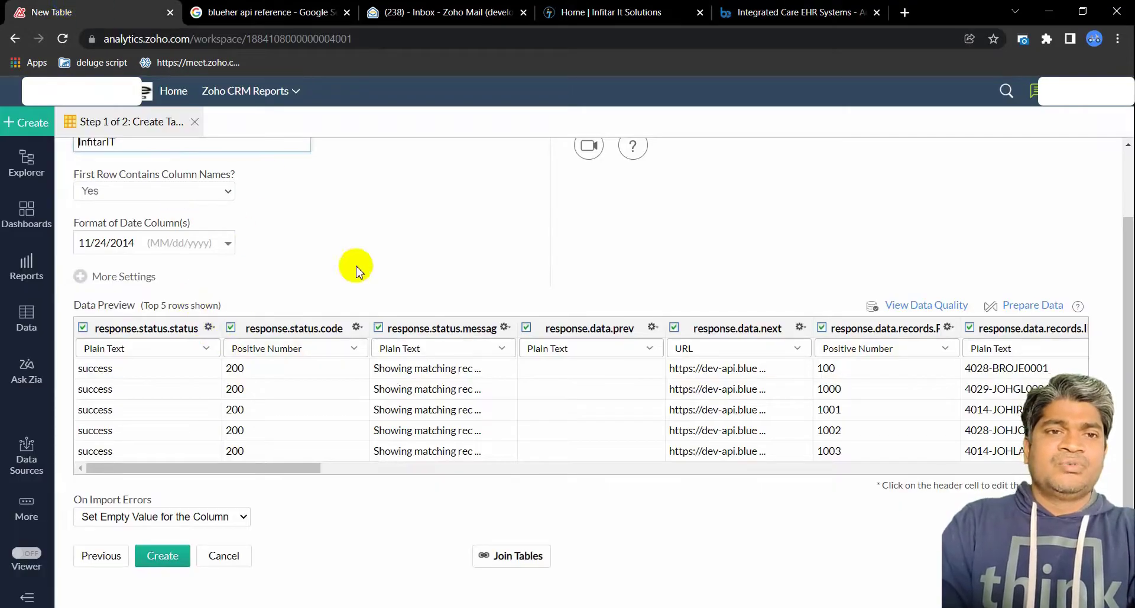
Create the InfitarIT table from the previewed data and set its import schedule to repeat Every 'N' Hours
click(177, 556)
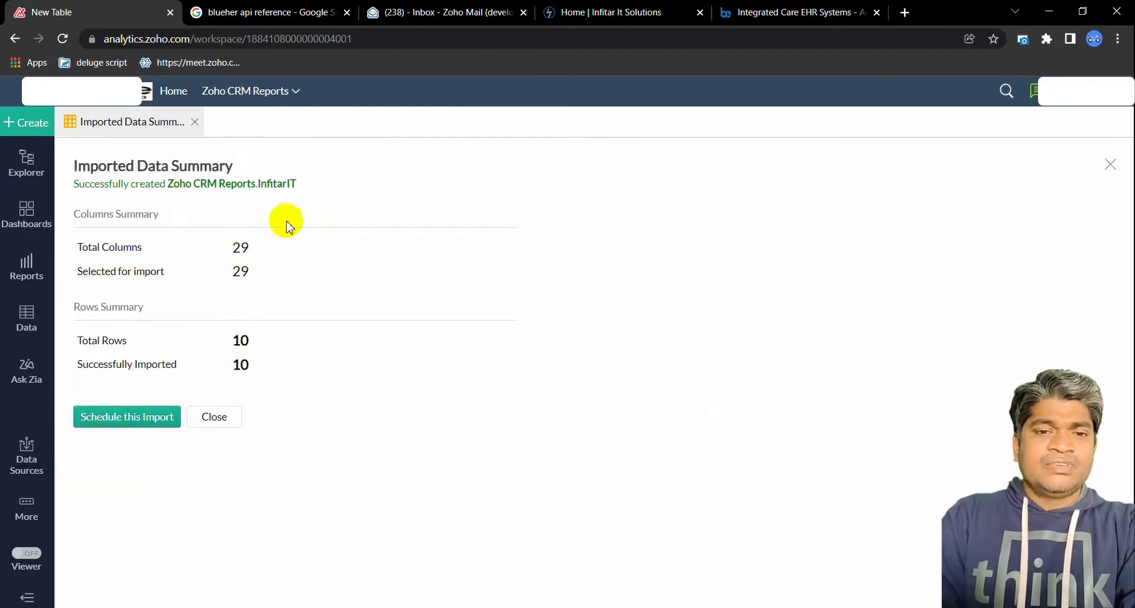
click(158, 420)
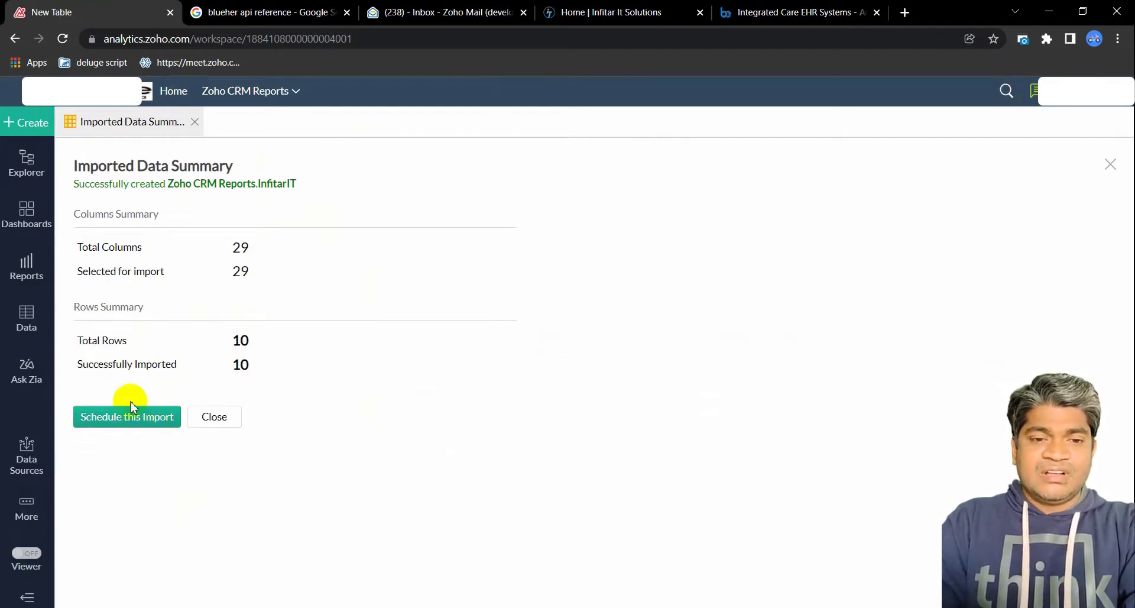
scroll(408, 492, down, 2)
scroll(406, 492, down, 4)
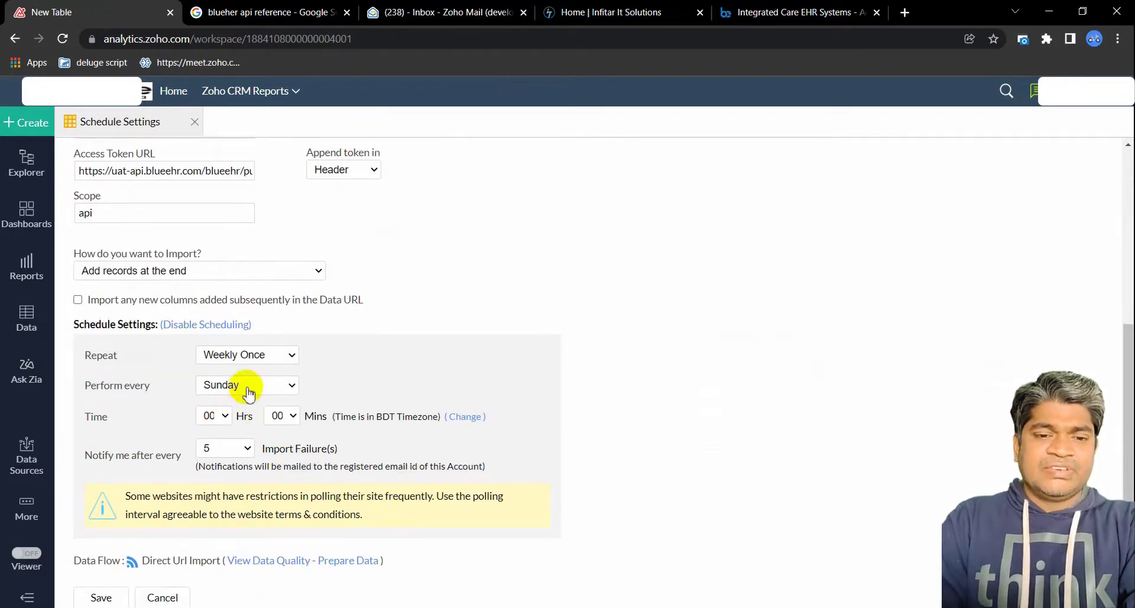
click(253, 355)
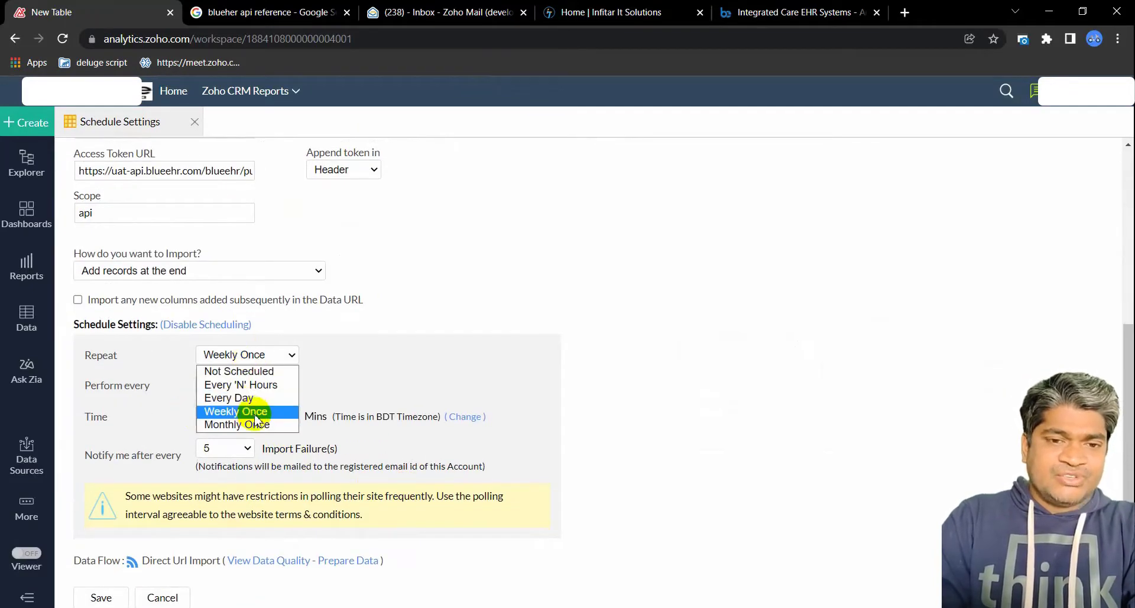
click(239, 386)
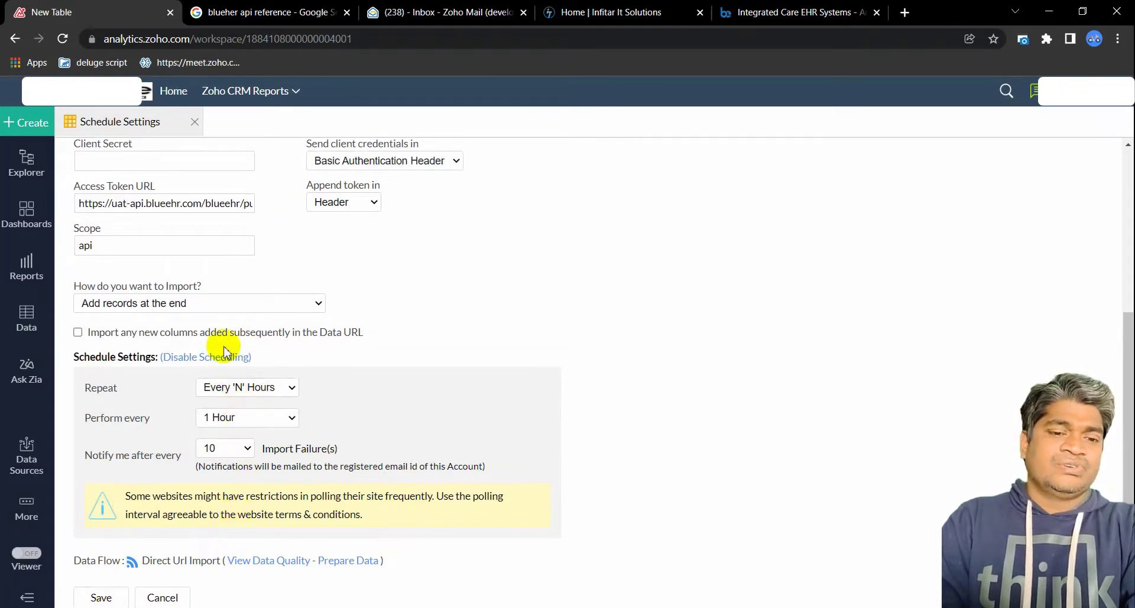
Fill in the Client ID and Client Secret in the import schedule settings and save the schedule
scroll(223, 346, up, 2)
click(166, 230)
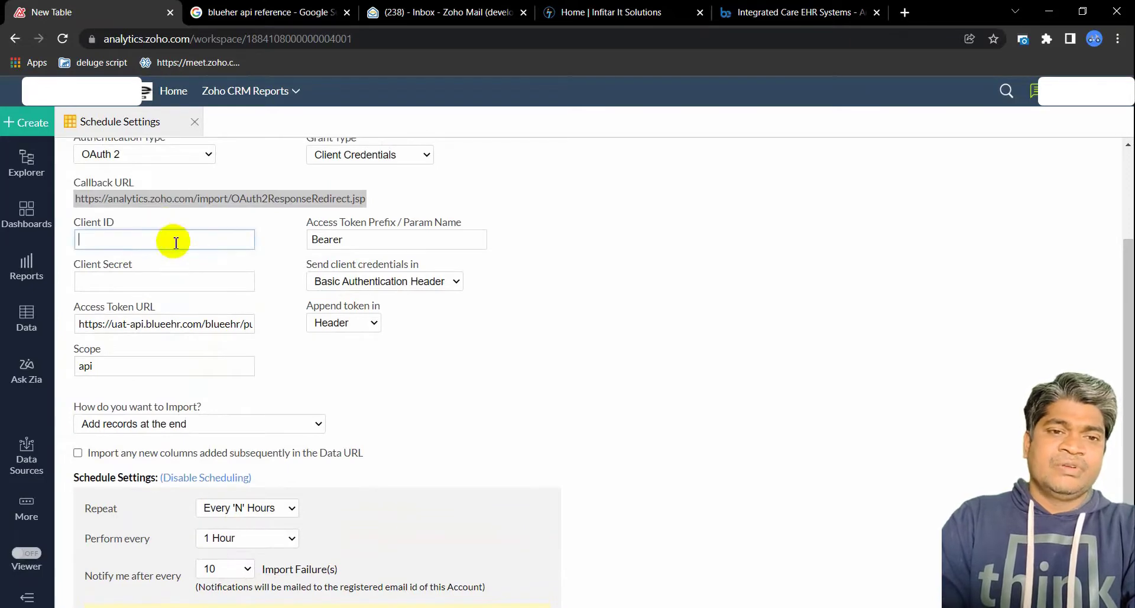
click(190, 271)
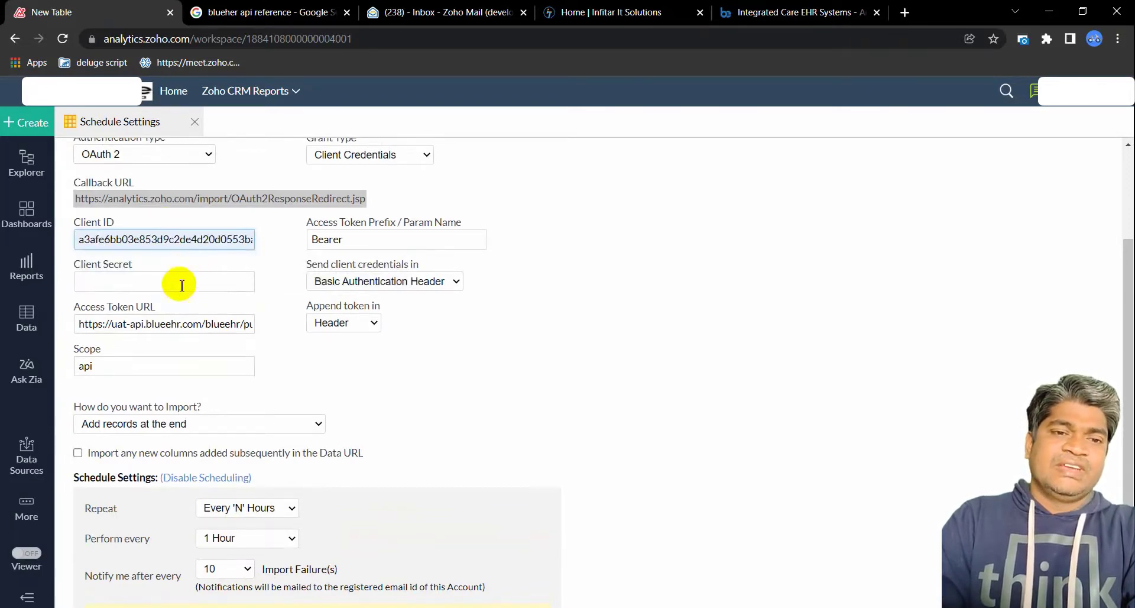
click(171, 288)
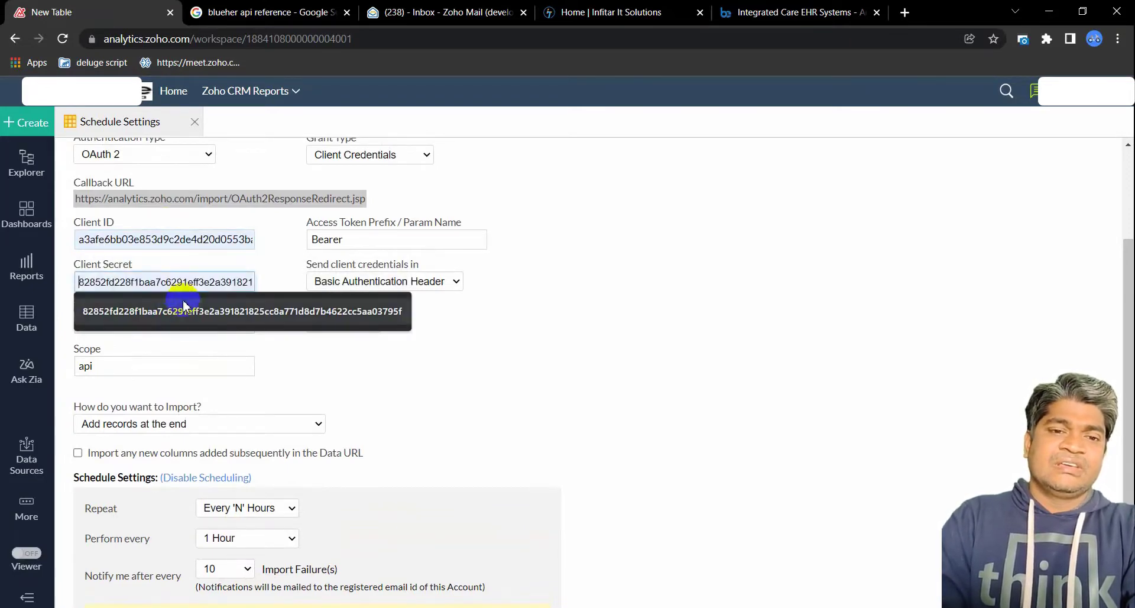
click(183, 298)
scroll(188, 309, down, 2)
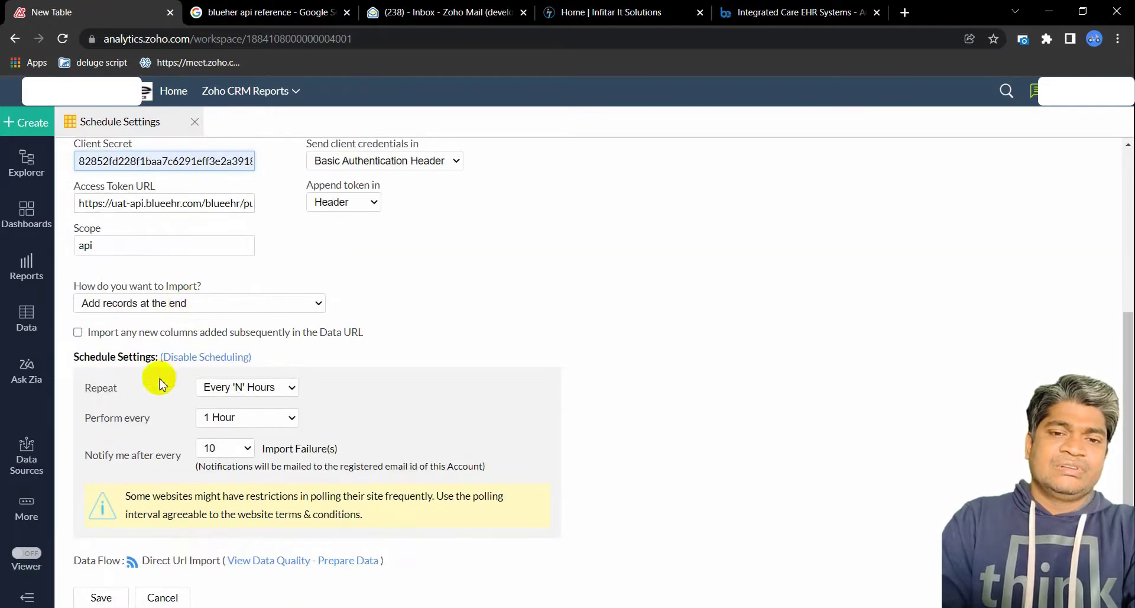
click(102, 599)
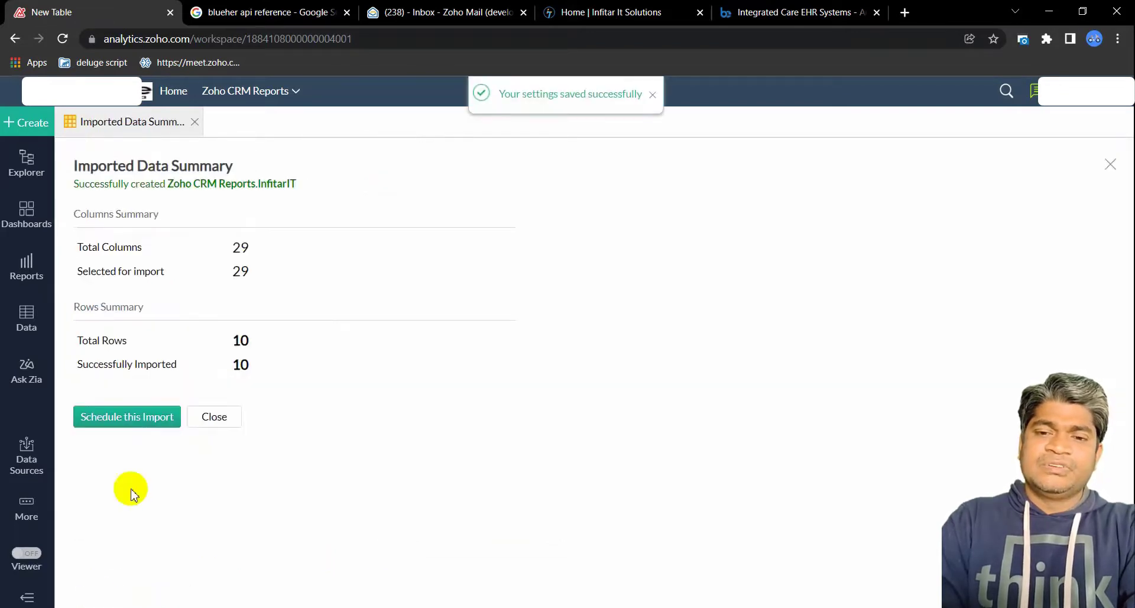
Open the InfitarIT web source in the workspace's data sources and refetch its data
click(129, 417)
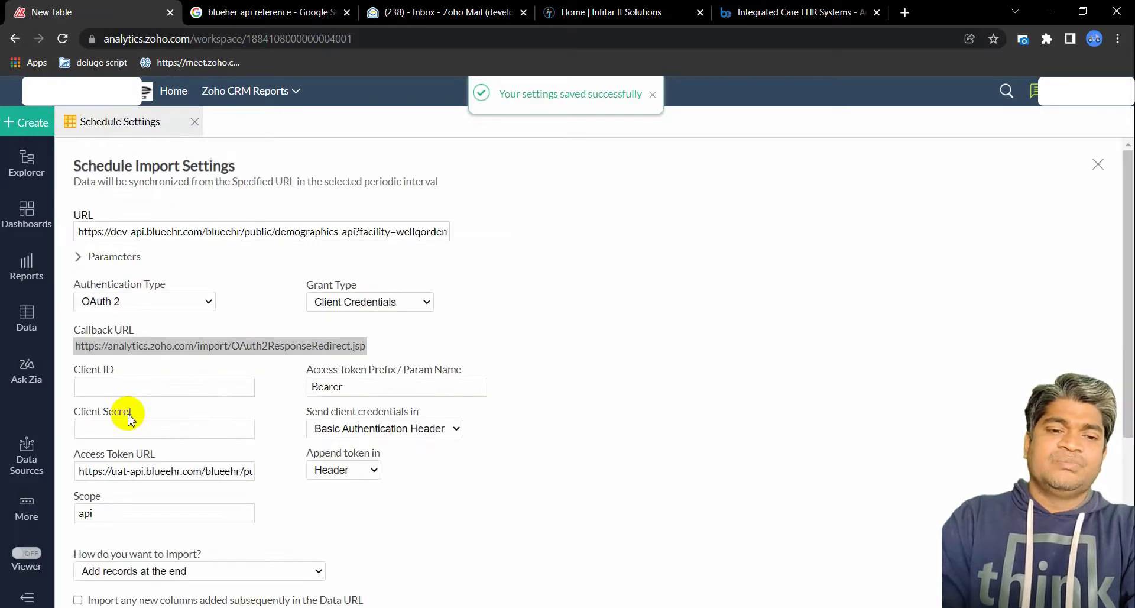
click(33, 457)
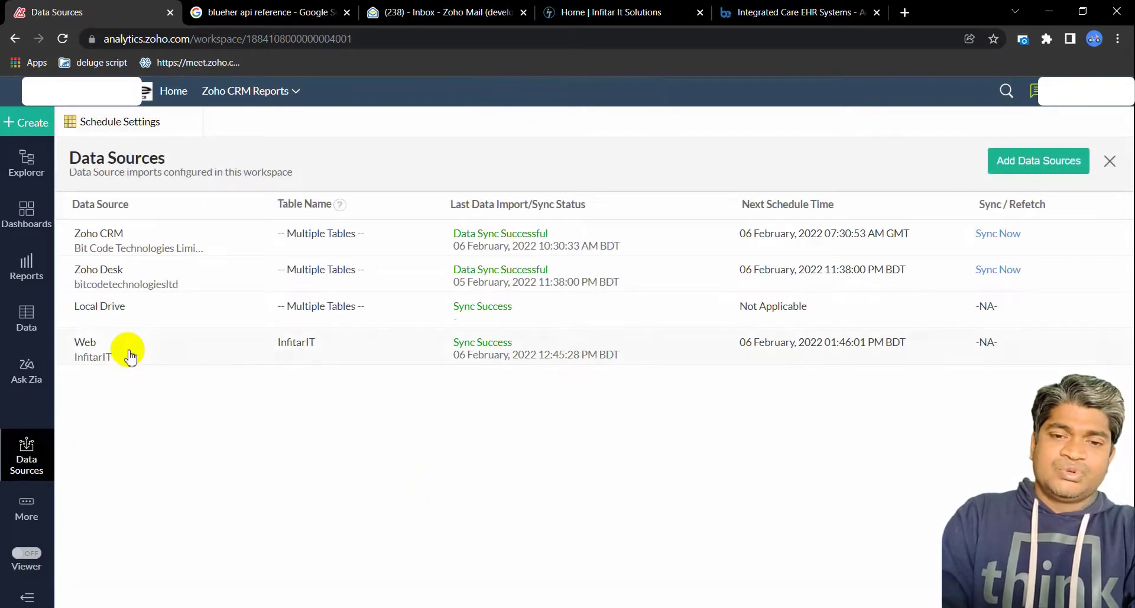
click(499, 349)
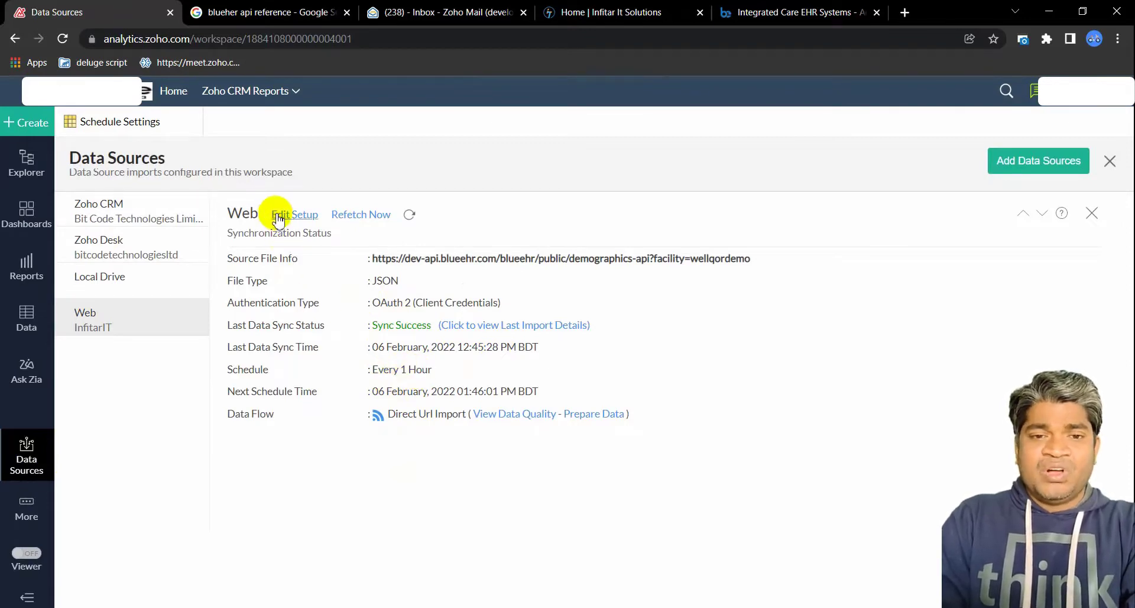
click(355, 215)
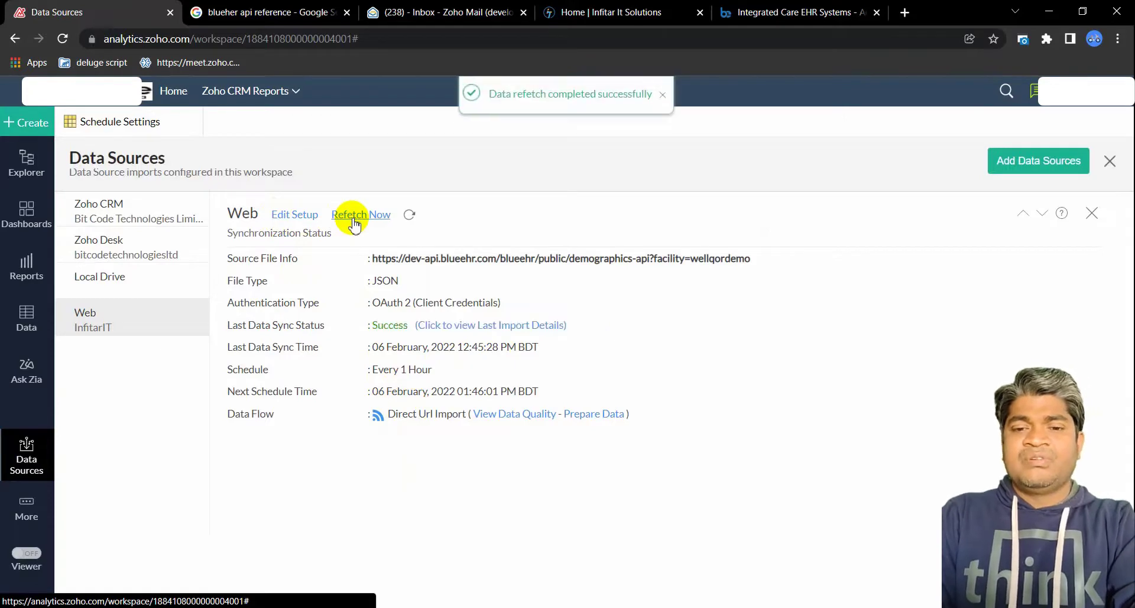
Search the workspace's data tables for "Infi", and shorten the search term to "In"
click(26, 326)
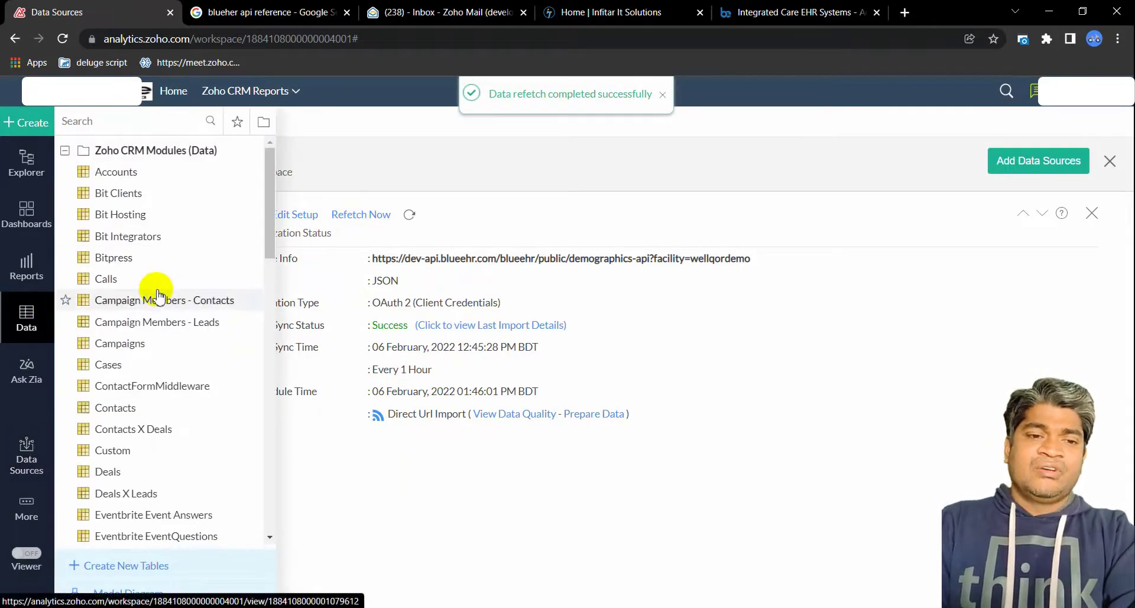
click(155, 119)
text(Inf)
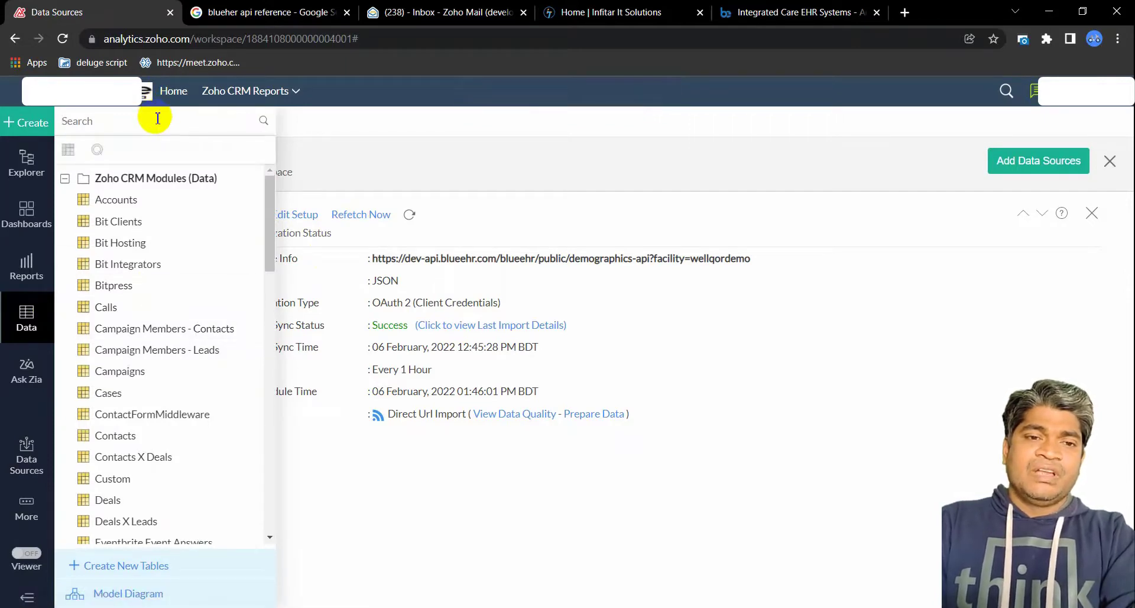
text(i)
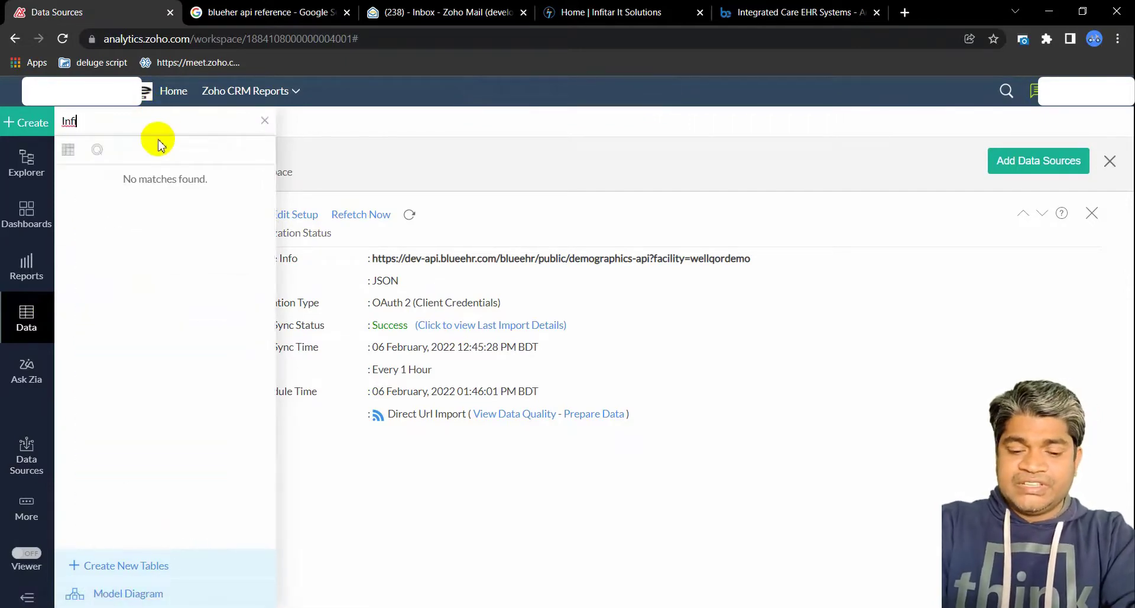
key(BackSpace)
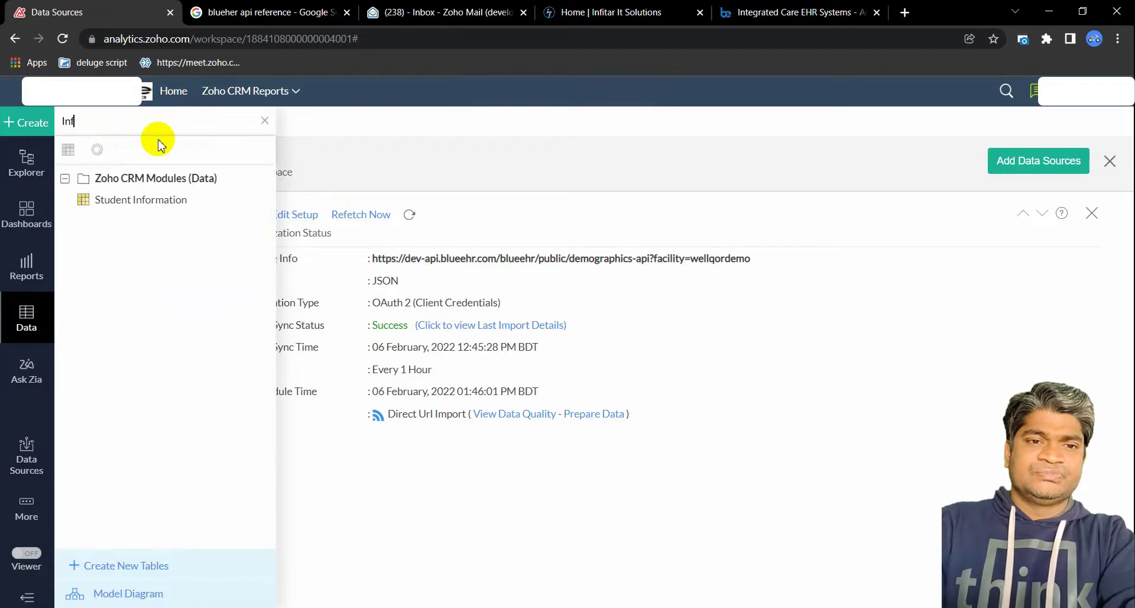
key(BackSpace)
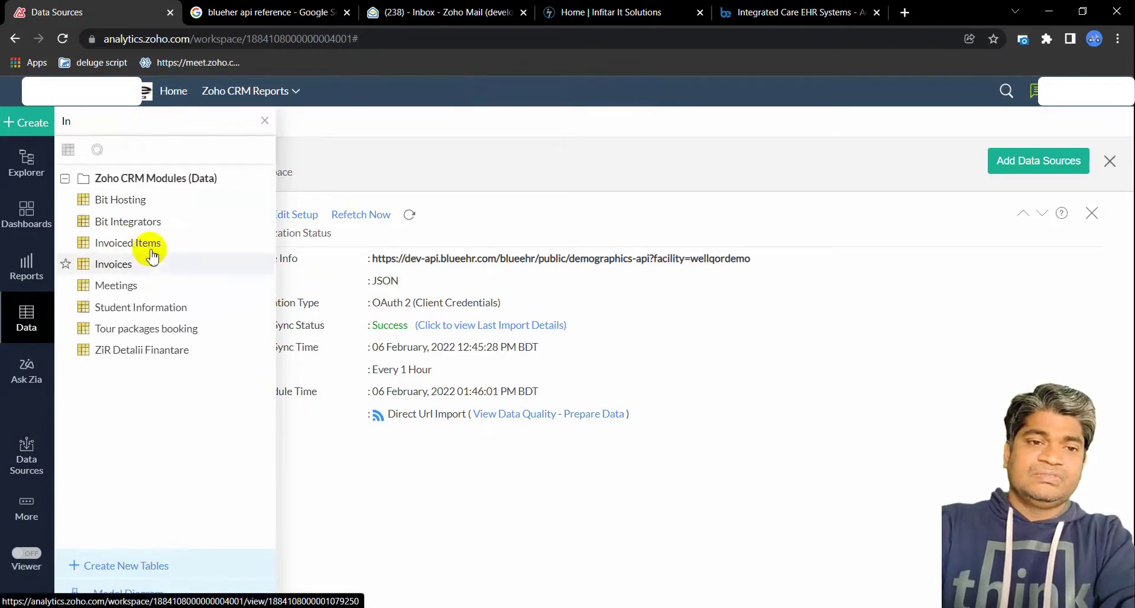
Reload the workspace, search its data tables for "In" and open the InfitarIT table
click(63, 38)
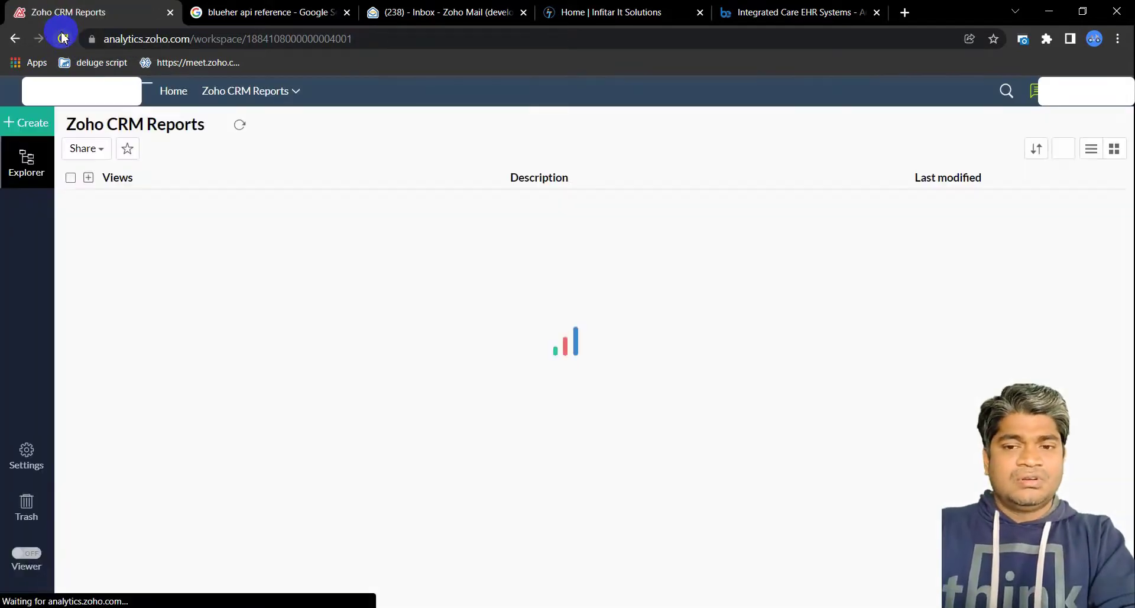
click(29, 323)
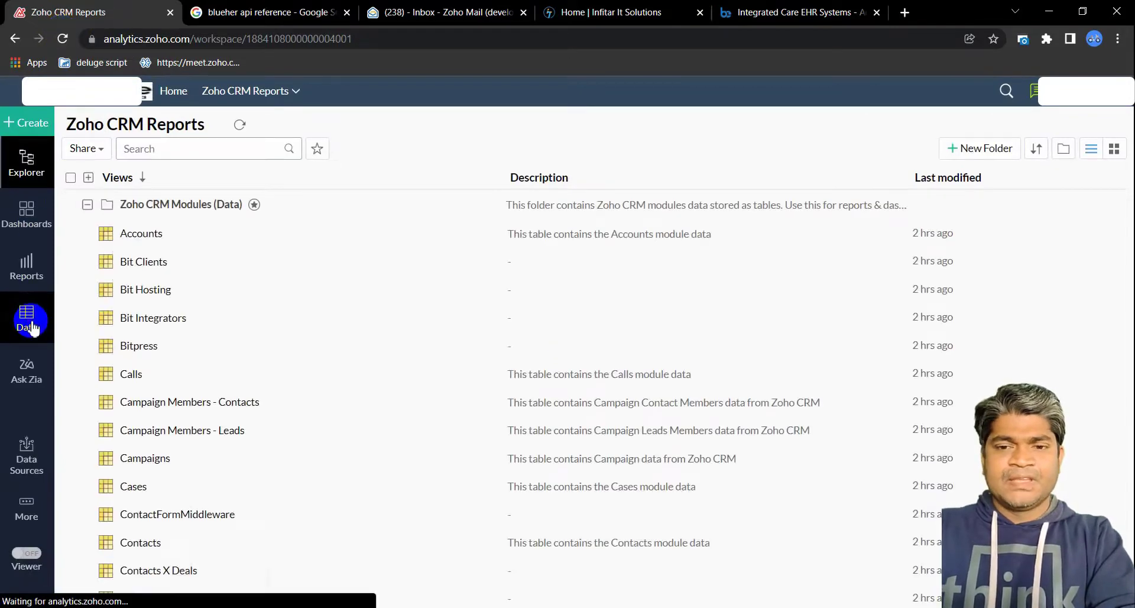
scroll(145, 289, down, 10)
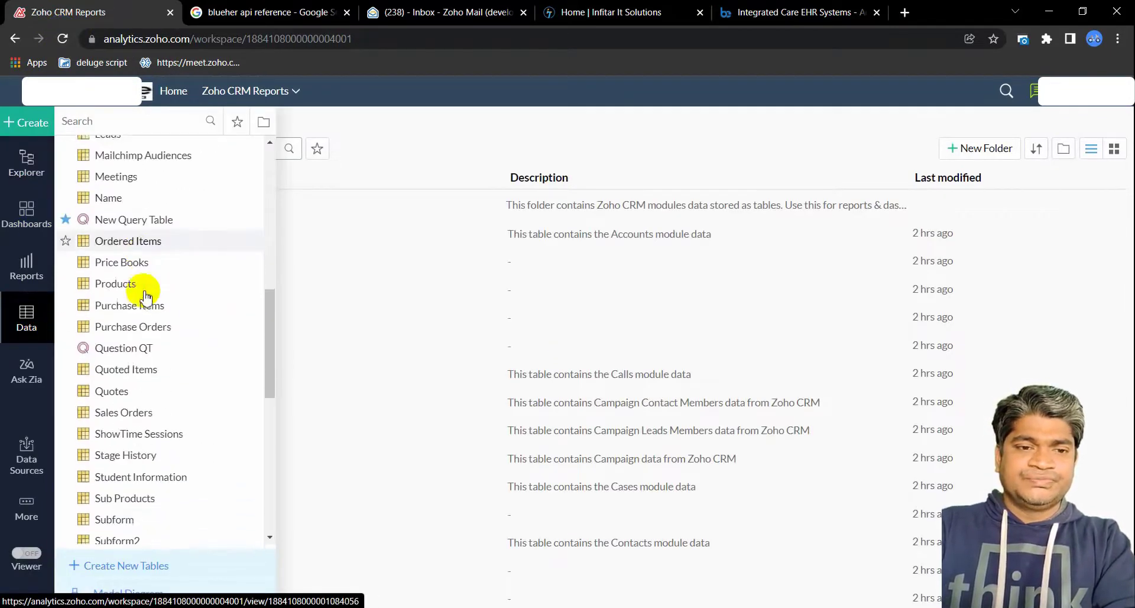
scroll(145, 296, down, 2)
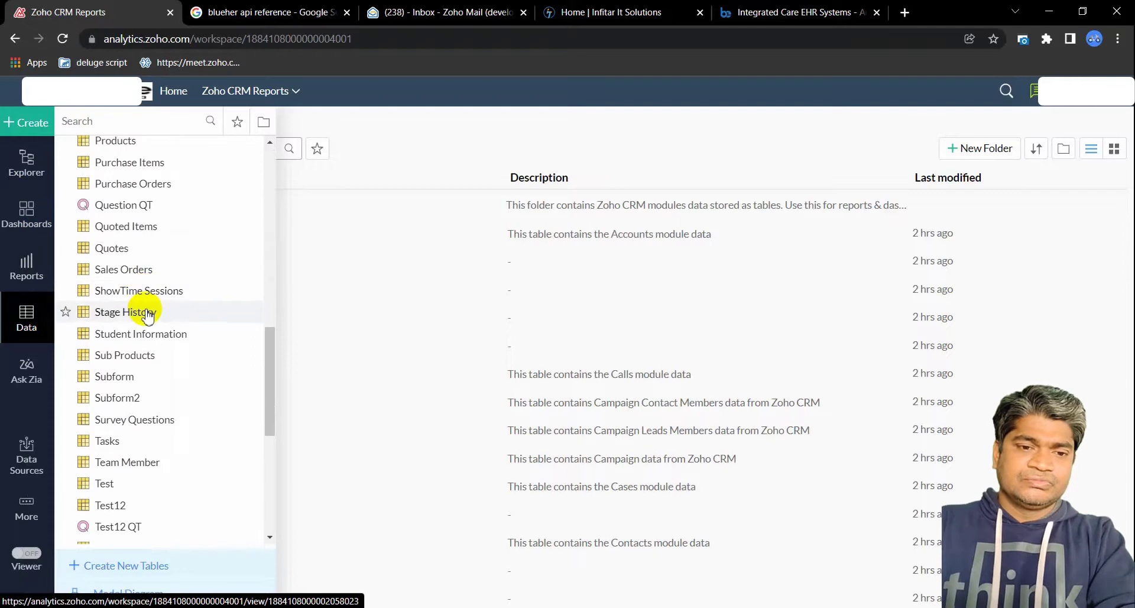
scroll(146, 310, down, 6)
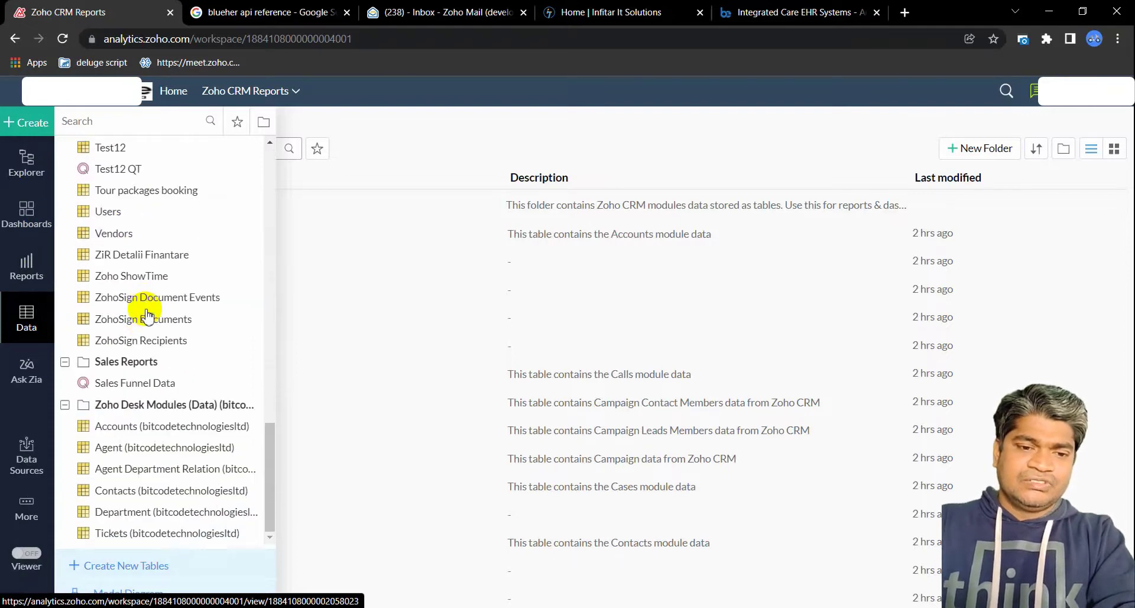
click(144, 125)
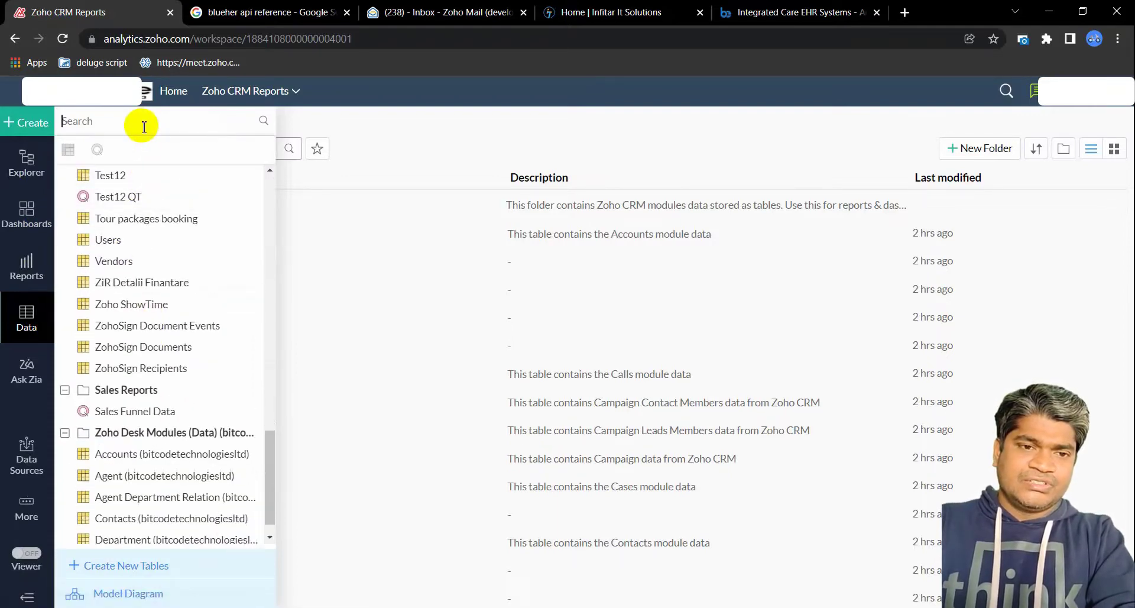
text(In)
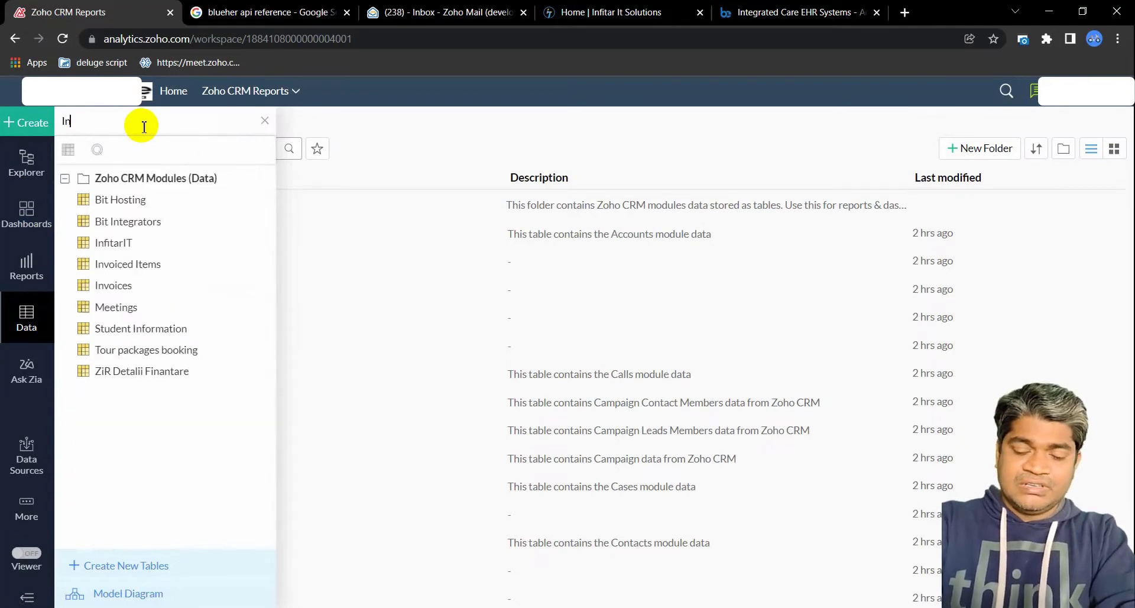
click(121, 247)
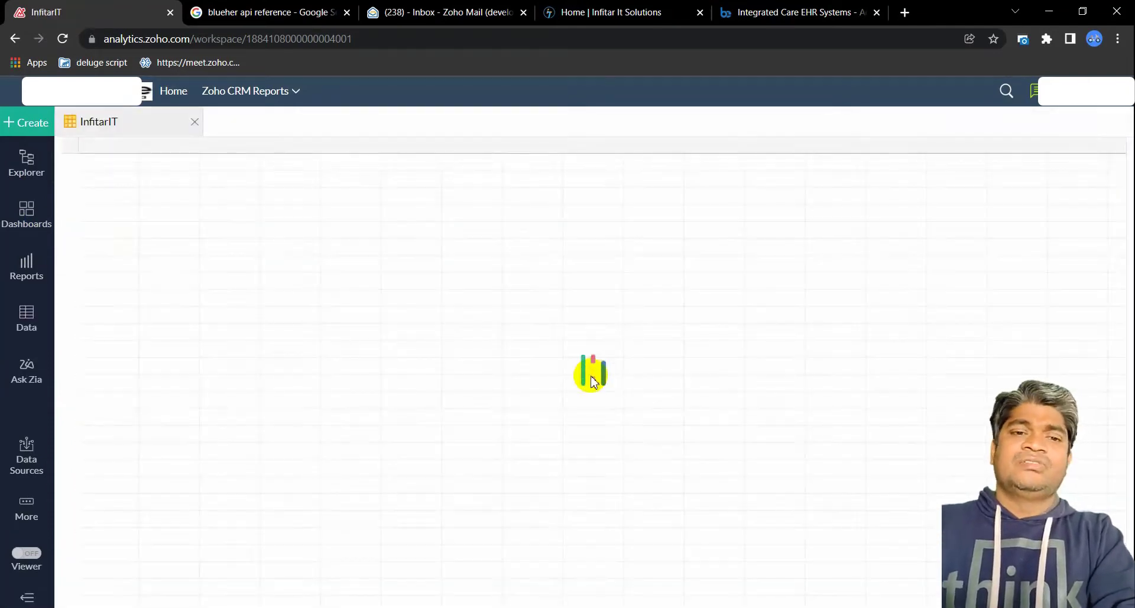